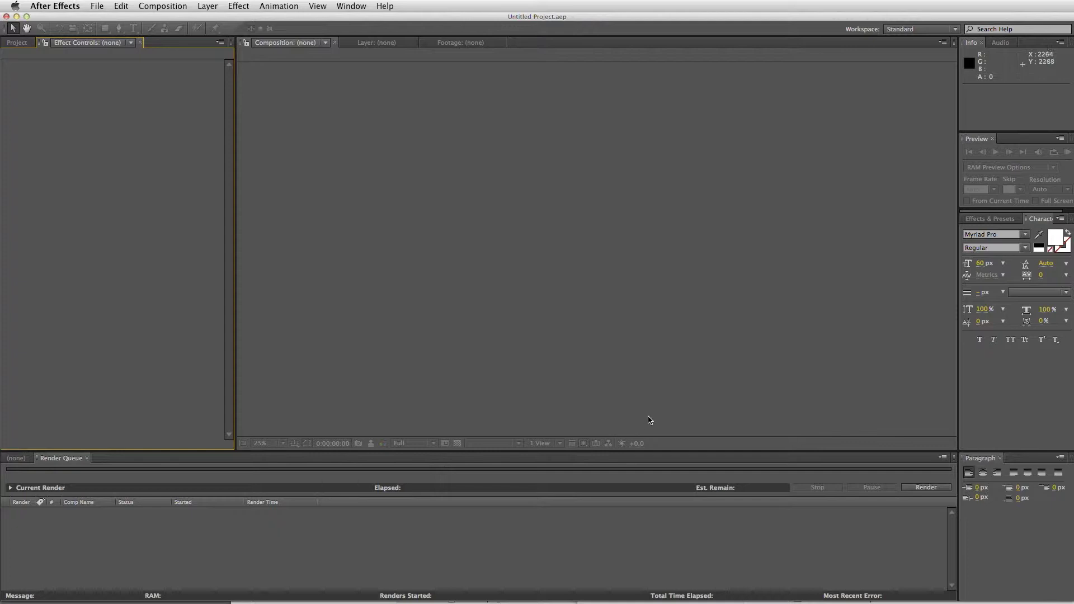
# Step: Focus the composition viewer in the untitled project, with the Project panel and empty timeline showing
pyautogui.click(571, 248)
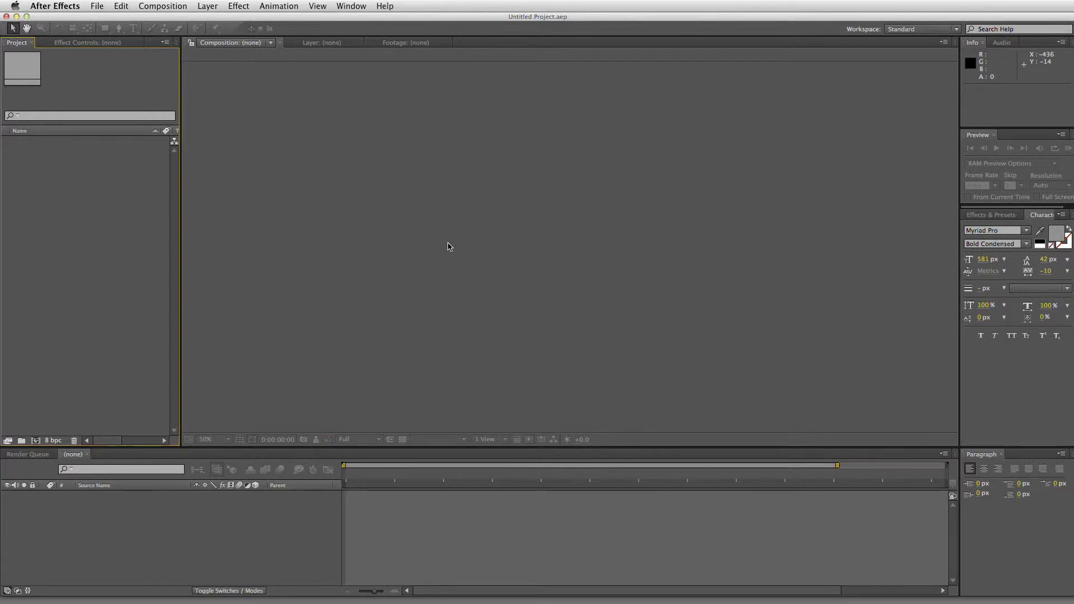
# Step: Create Comp 1 using the default HDTV 1080 29.97 preset (1920x1080)
pyautogui.click(419, 225)
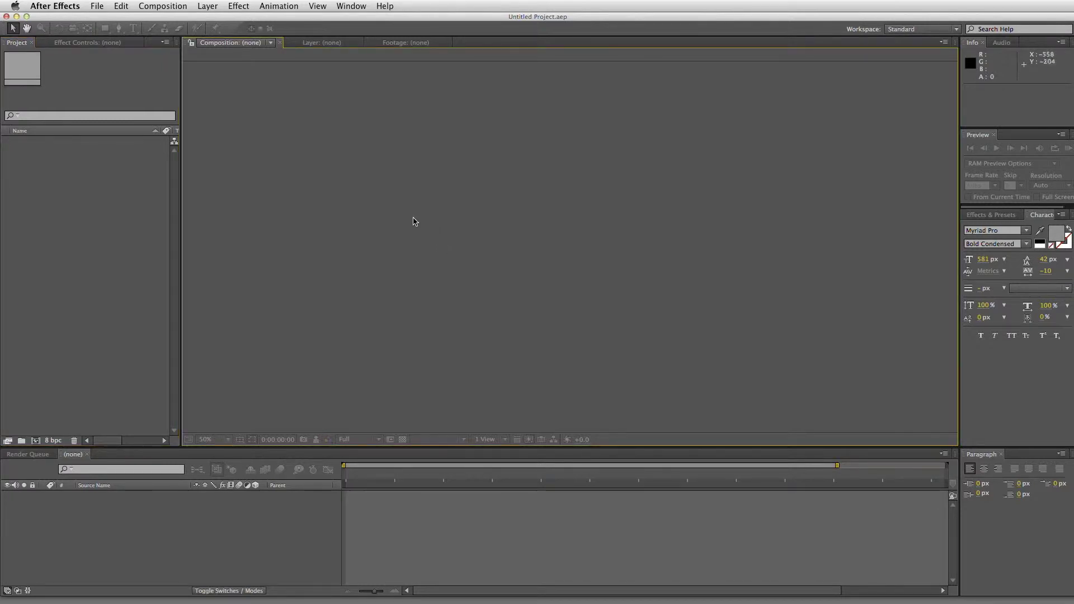
pyautogui.click(206, 5)
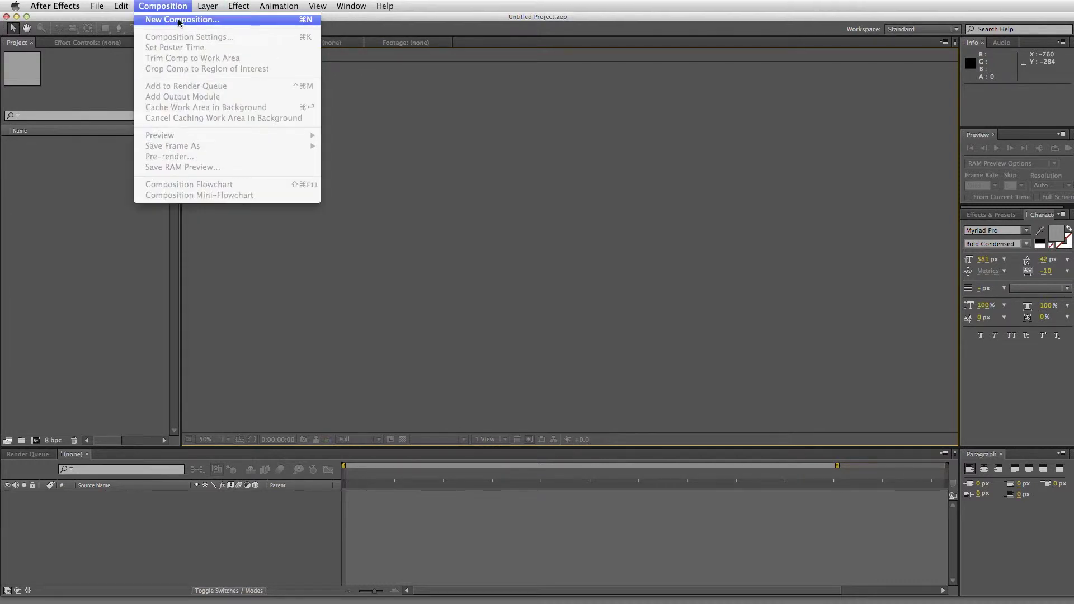
pyautogui.click(180, 20)
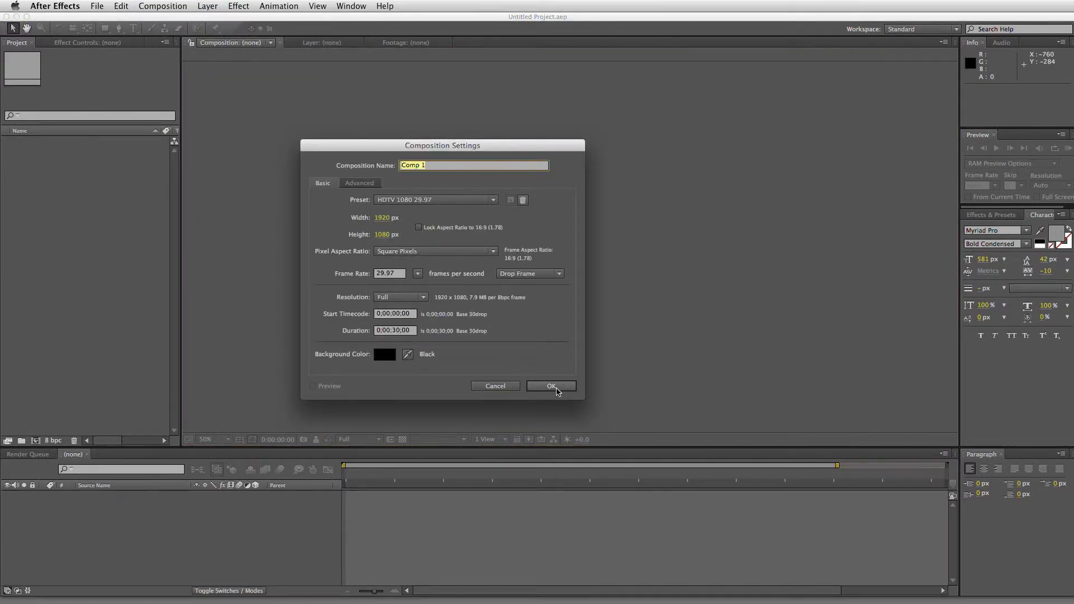
pyautogui.click(556, 388)
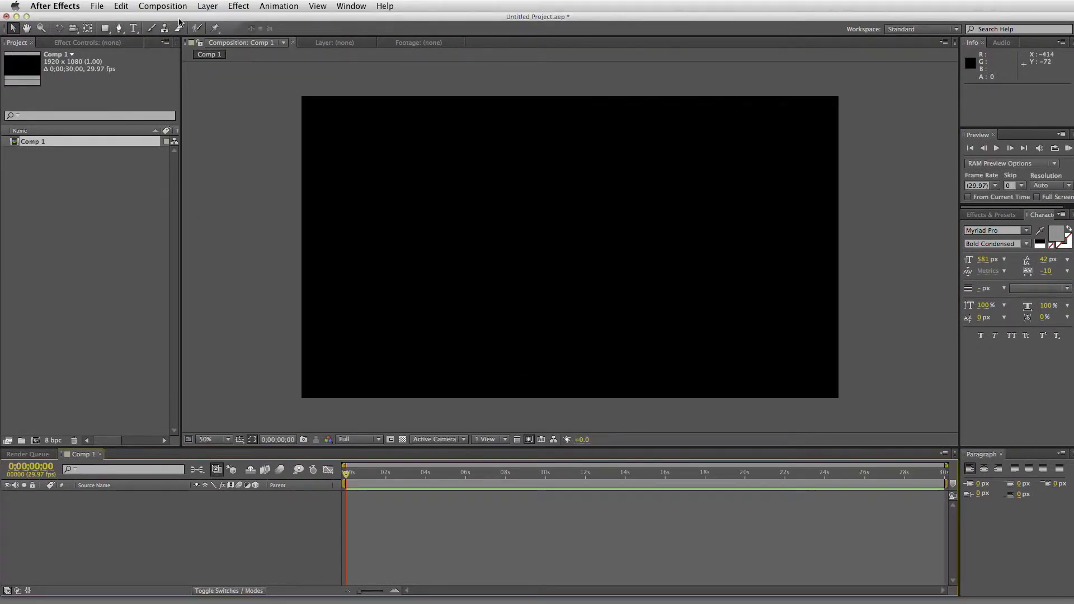
# Step: Add a white 1024x1024 solid, White Solid 1, to Comp 1
pyautogui.click(206, 6)
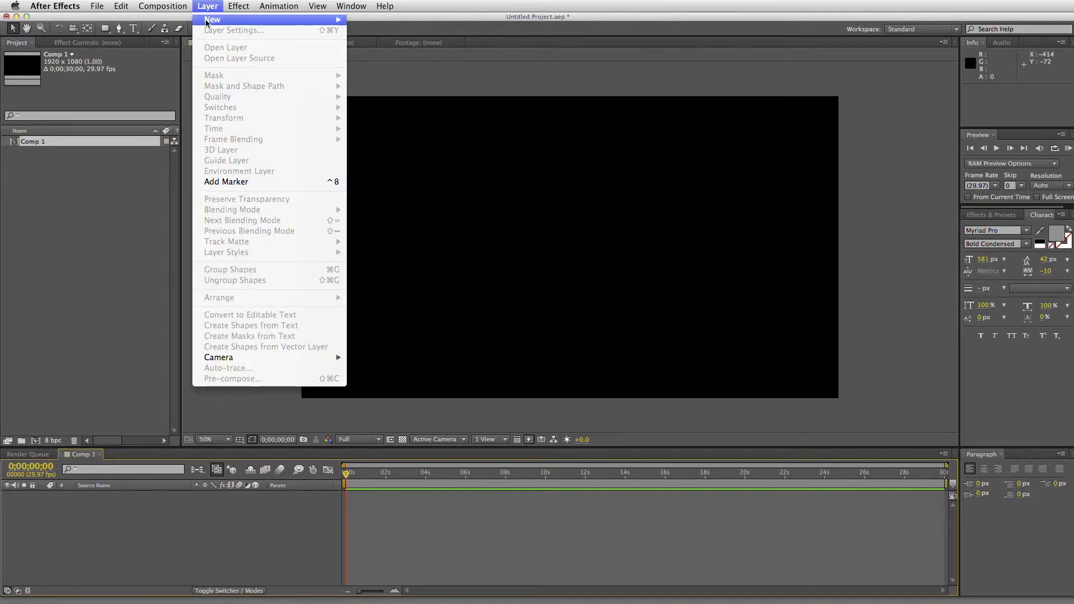
pyautogui.moveTo(208, 21)
pyautogui.click(383, 38)
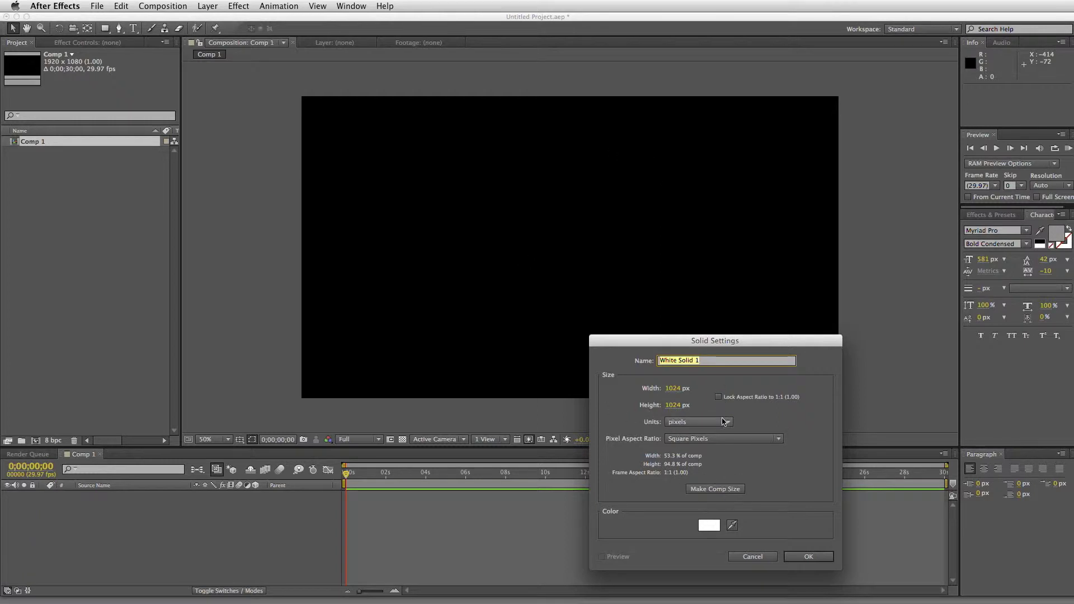
pyautogui.click(808, 557)
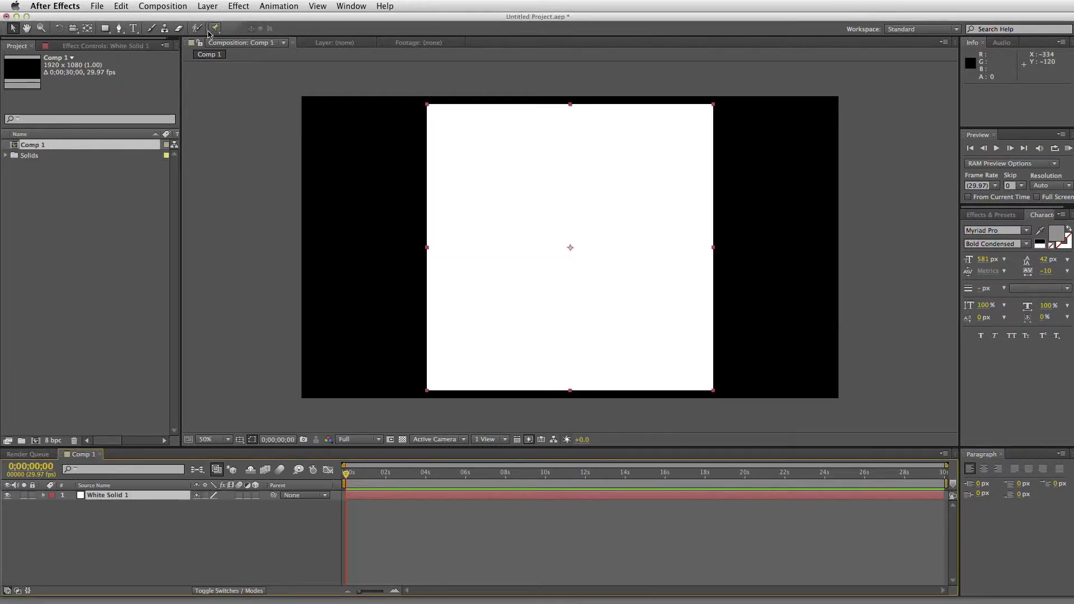
# Step: Apply Mettle > Mettle FreeForm Pro to White Solid 1 so its deformation grid appears
pyautogui.click(237, 6)
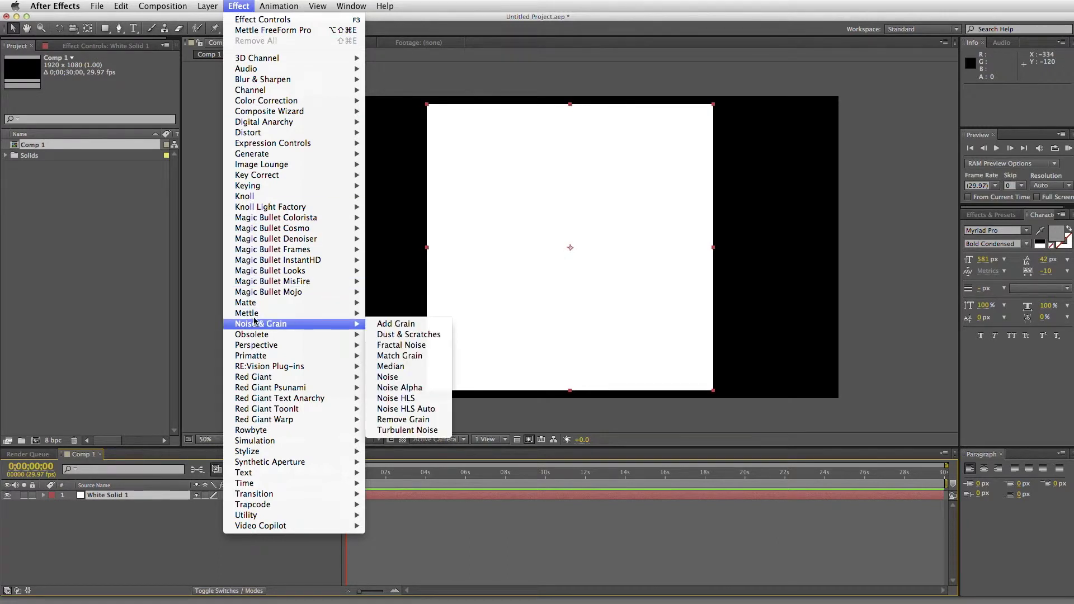
pyautogui.moveTo(258, 314)
pyautogui.click(395, 324)
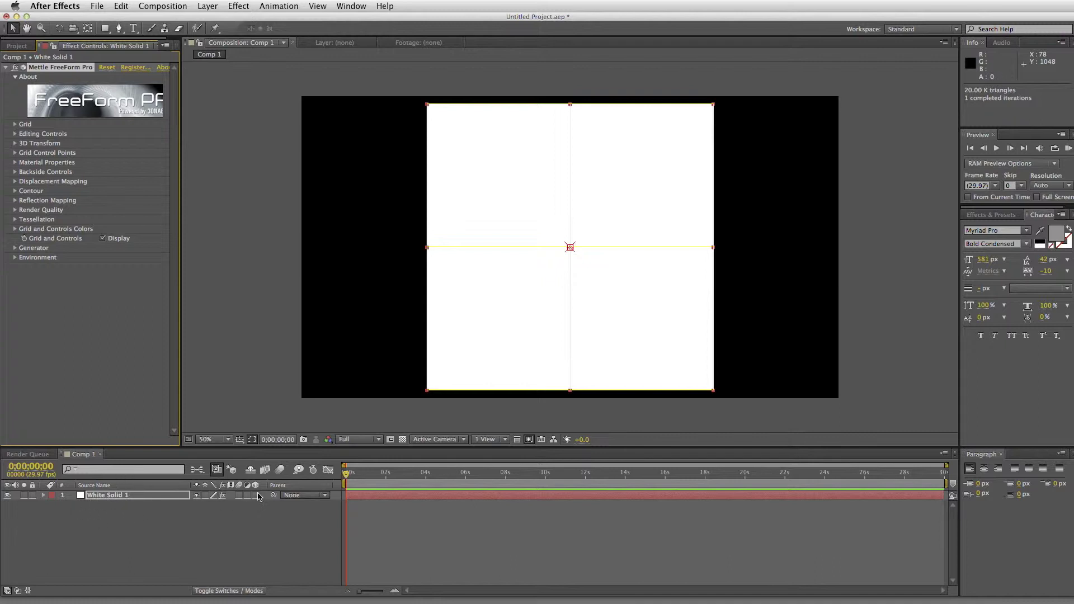
pyautogui.click(256, 497)
pyautogui.click(209, 6)
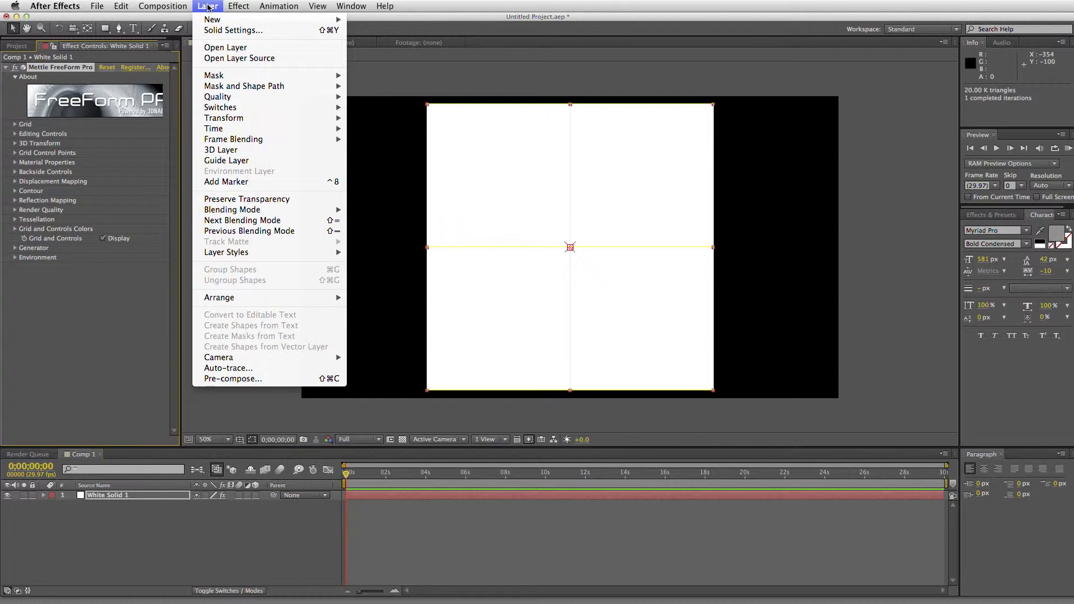
# Step: Add Light 1, a Spot light with default settings, to Comp 1
pyautogui.moveTo(210, 20)
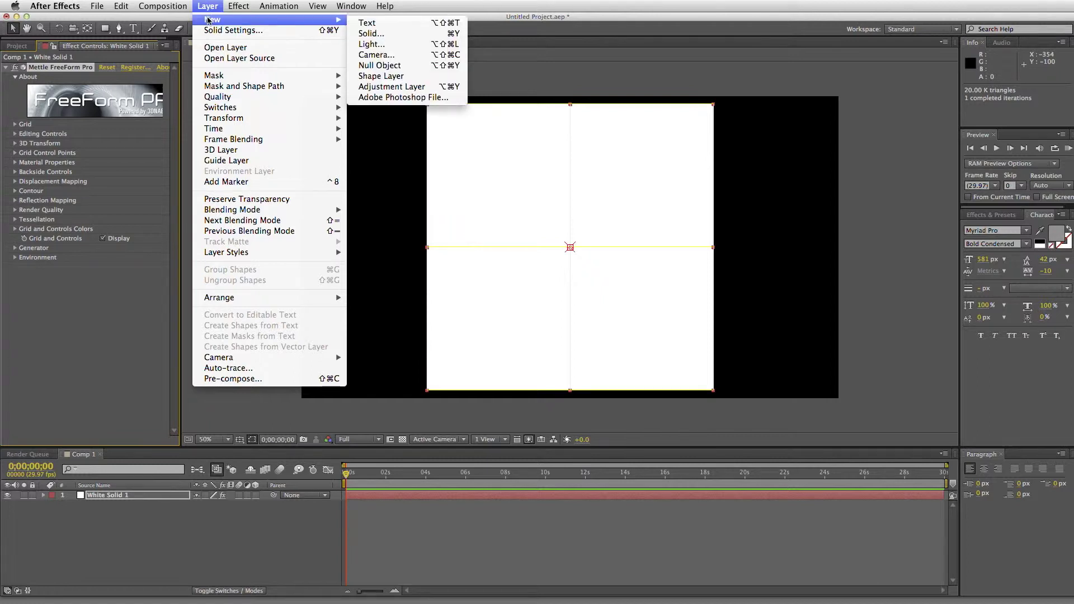
pyautogui.click(445, 46)
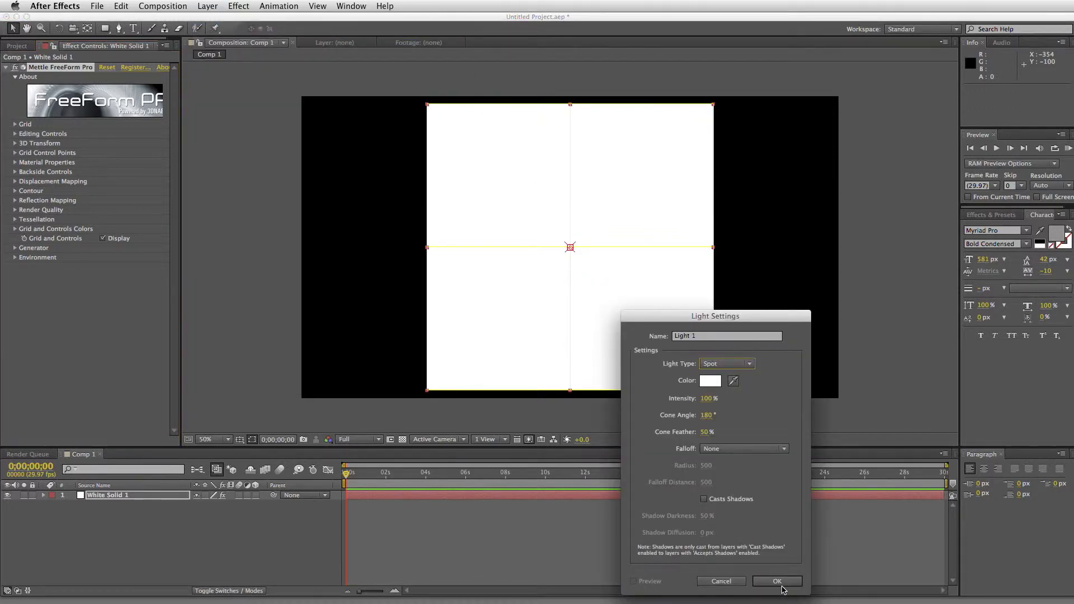
pyautogui.click(778, 582)
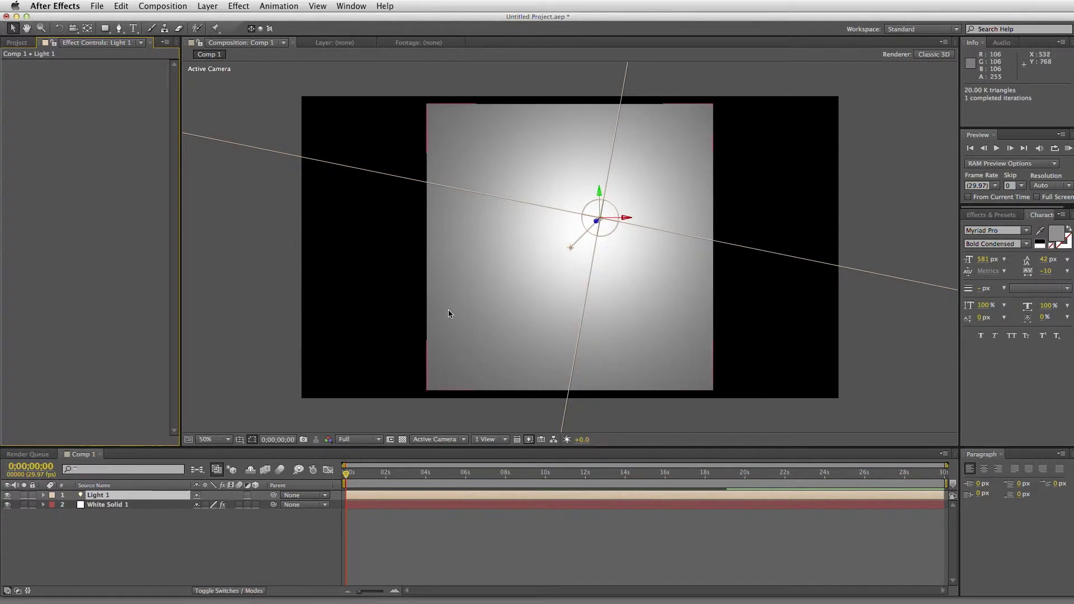
# Step: Show White Solid 1's FreeForm Pro settings and add a 15mm camera, Camera 1
pyautogui.click(105, 505)
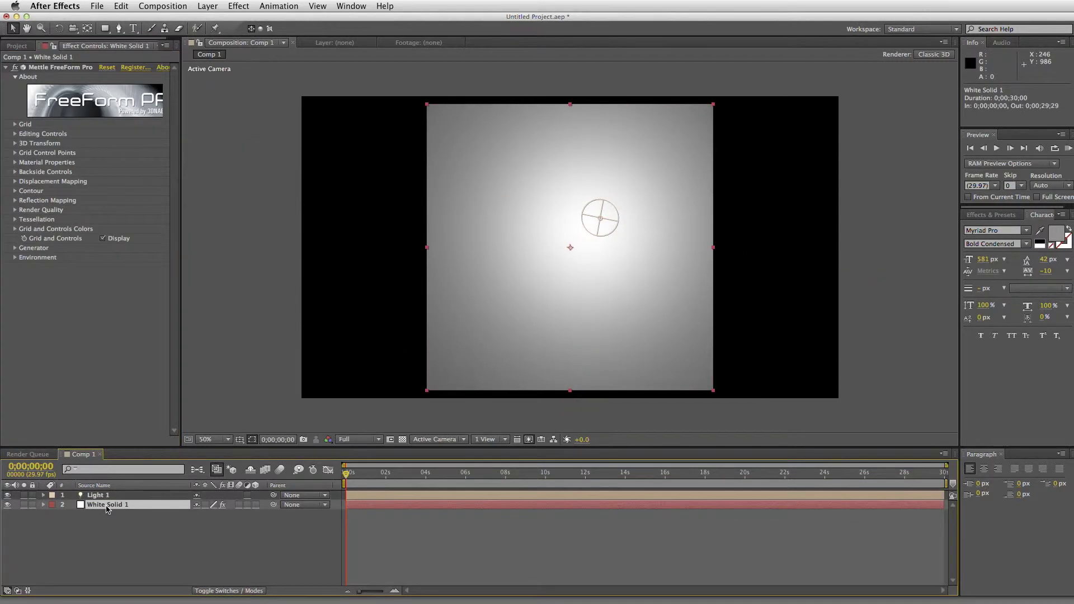
pyautogui.moveTo(180, 446); pyautogui.dragTo(239, 446)
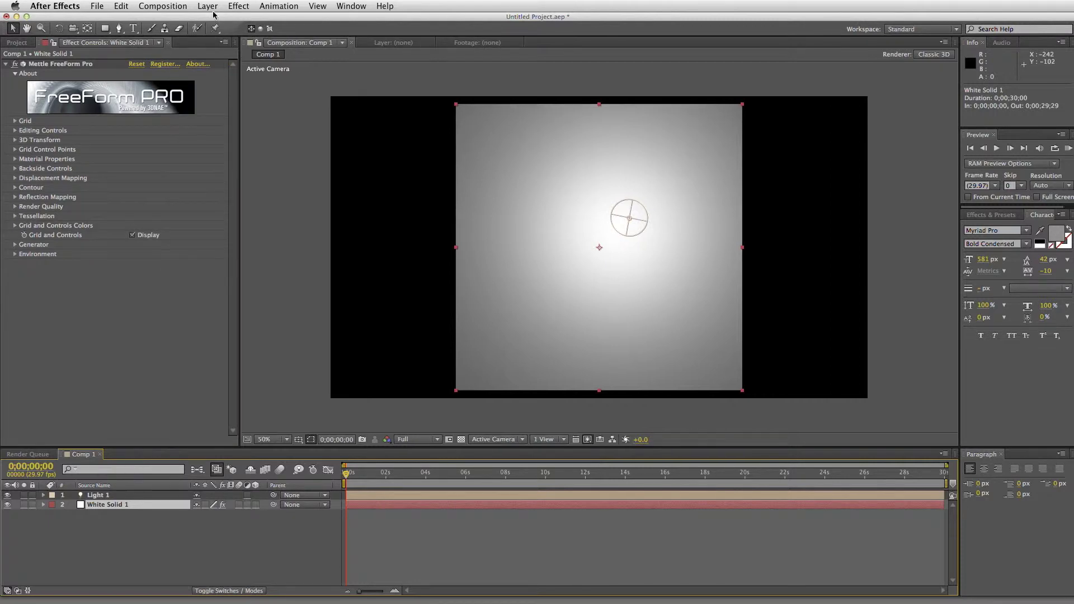
pyautogui.click(207, 6)
pyautogui.moveTo(212, 23)
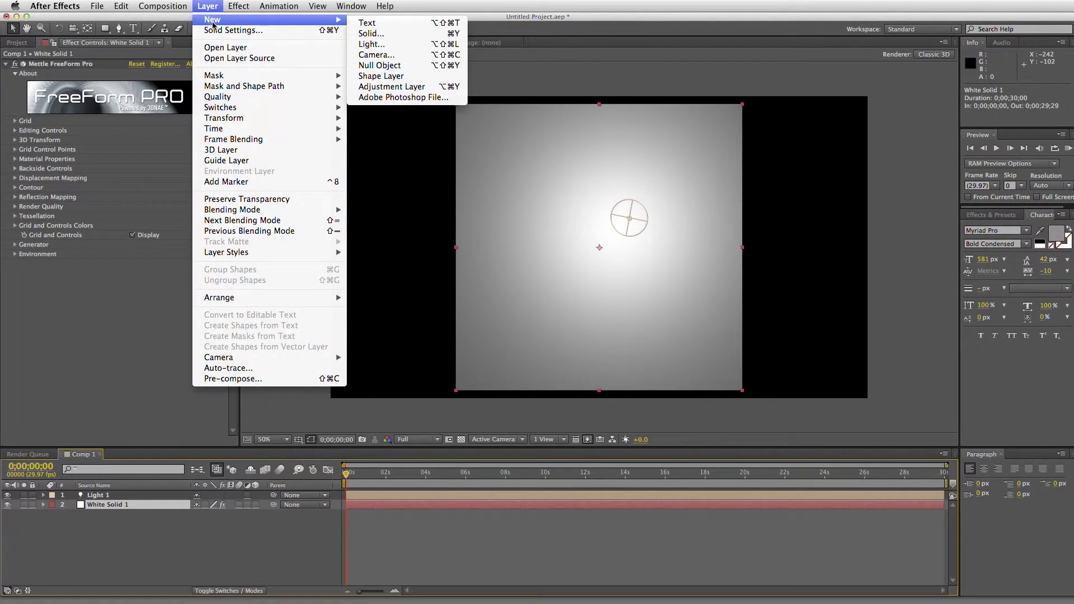
pyautogui.click(380, 54)
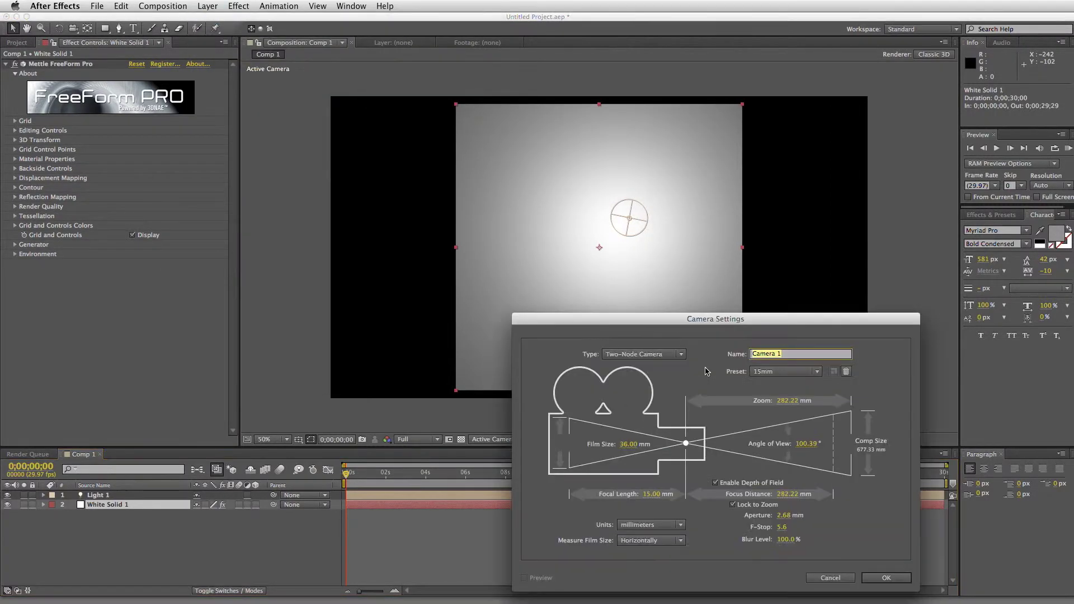
pyautogui.click(880, 579)
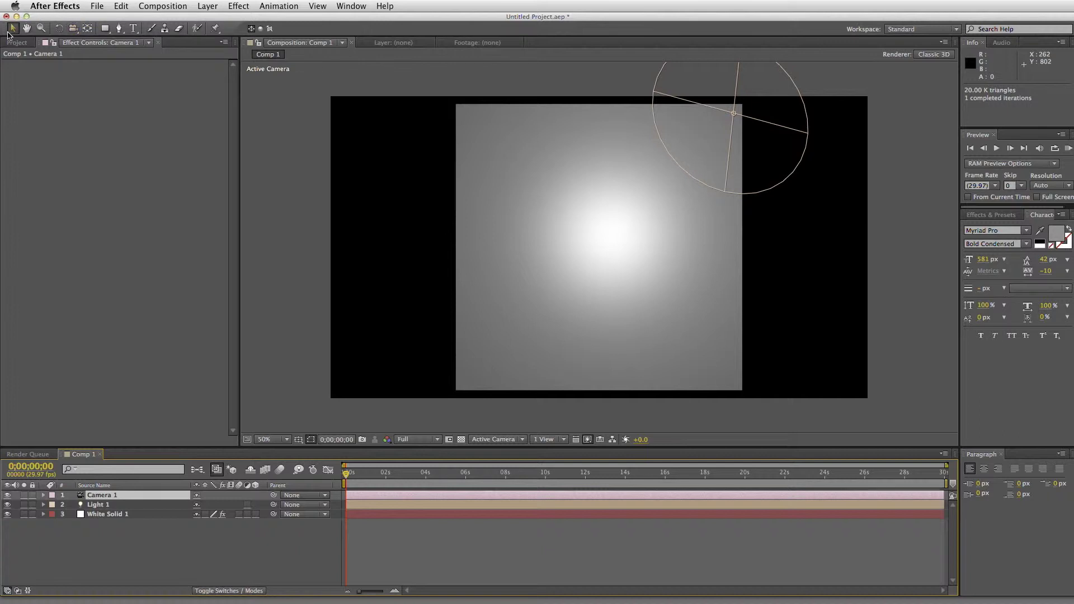
# Step: Orbit Camera 1 to 862.2, 484.2, -792.1 to view the lit solid at an angle
pyautogui.click(73, 29)
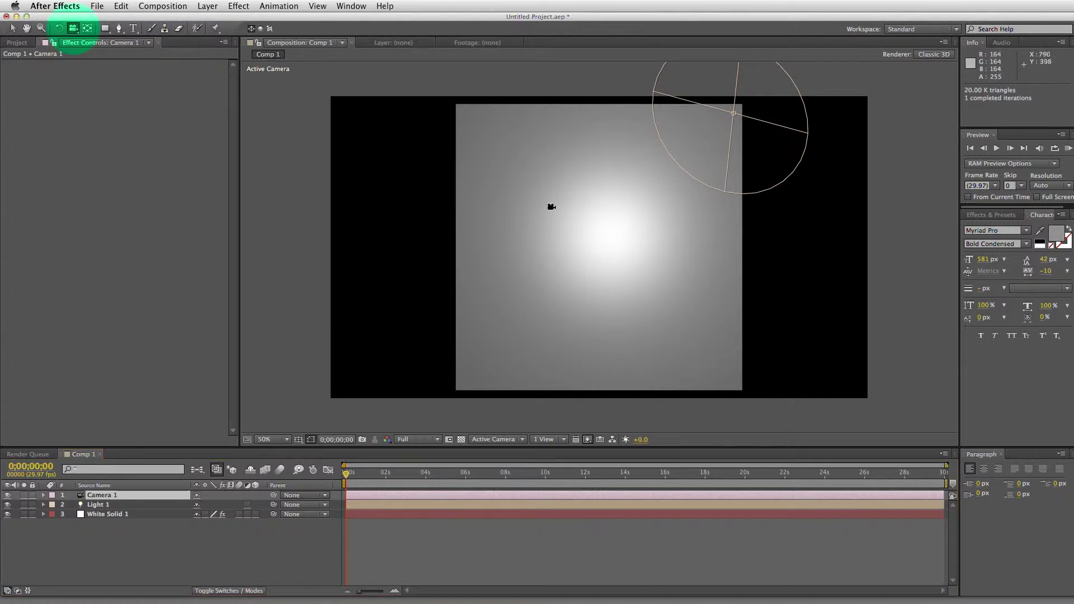
pyautogui.moveTo(568, 252); pyautogui.dragTo(599, 259)
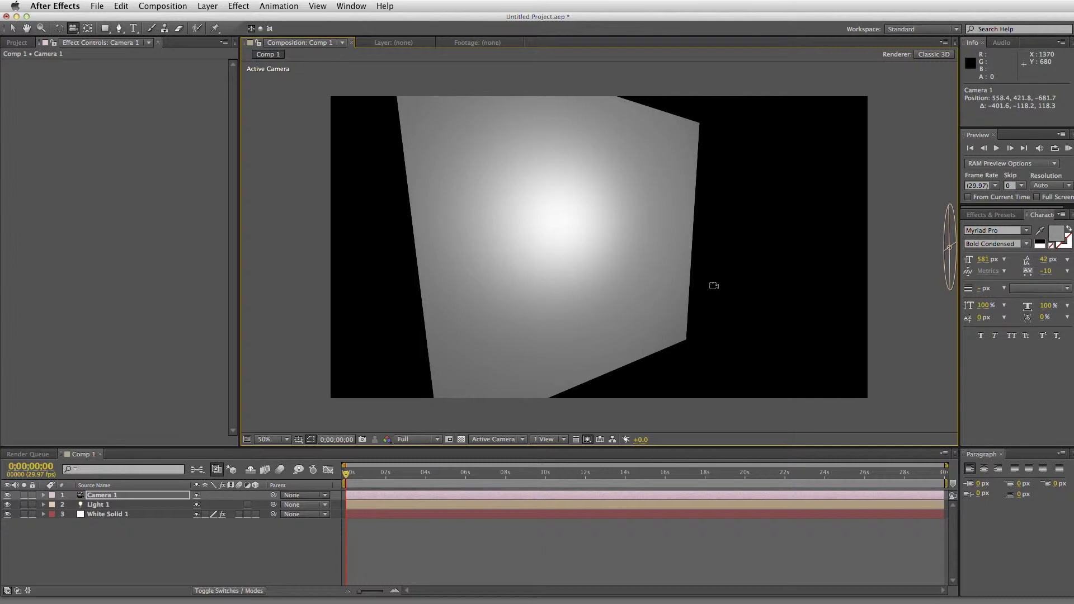
pyautogui.moveTo(714, 285); pyautogui.dragTo(660, 263)
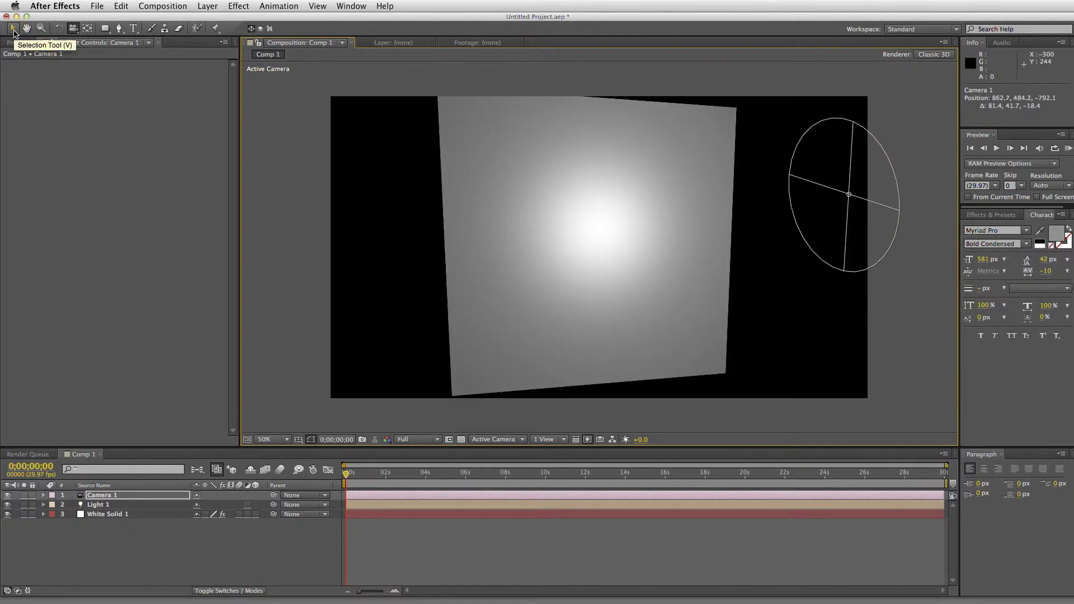
pyautogui.click(13, 29)
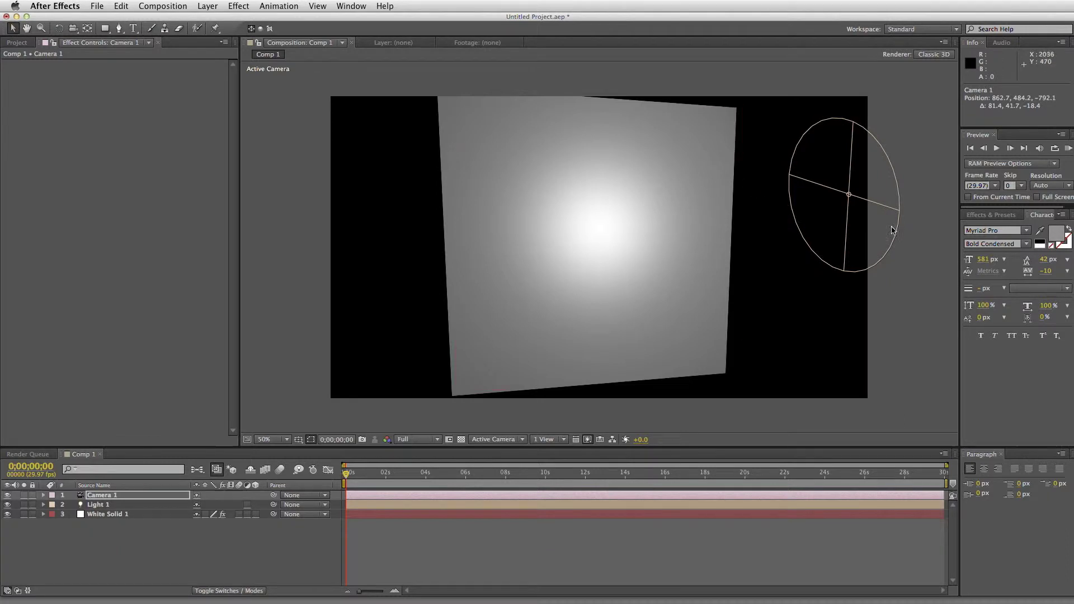
# Step: Move Light 1 to 1071.0, 425.5, -668.0, keeping its pool centred on the solid
pyautogui.click(850, 196)
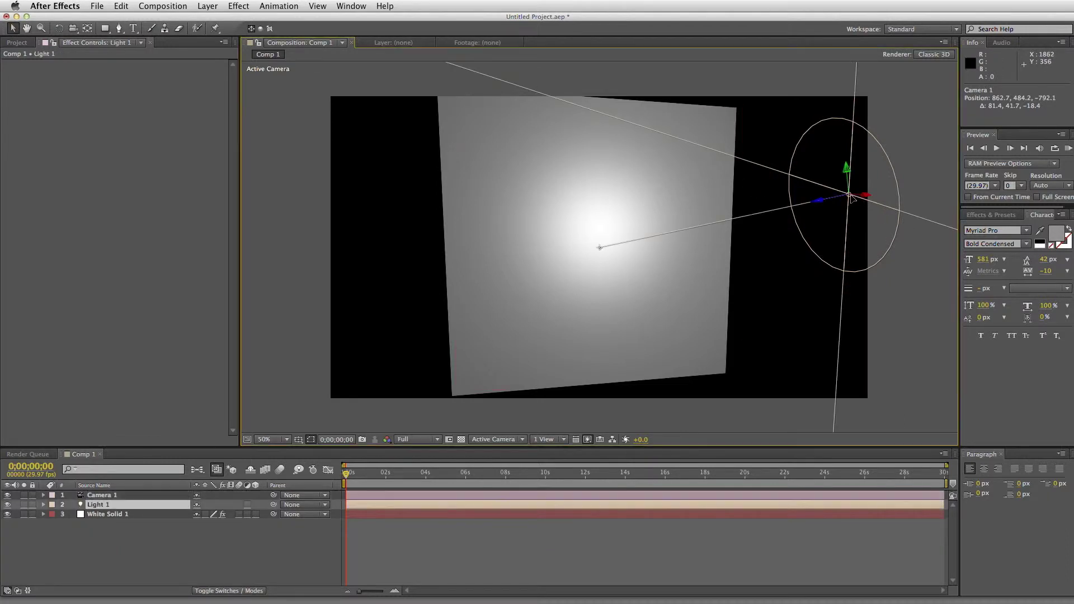
pyautogui.moveTo(851, 197); pyautogui.dragTo(352, 211)
pyautogui.moveTo(455, 325); pyautogui.dragTo(909, 159)
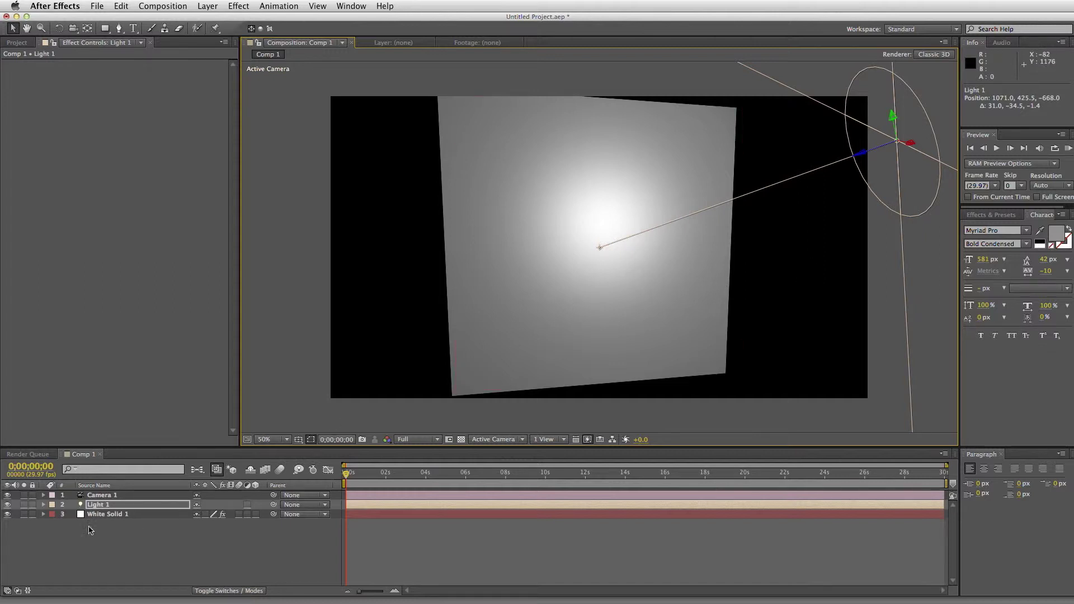
pyautogui.click(106, 515)
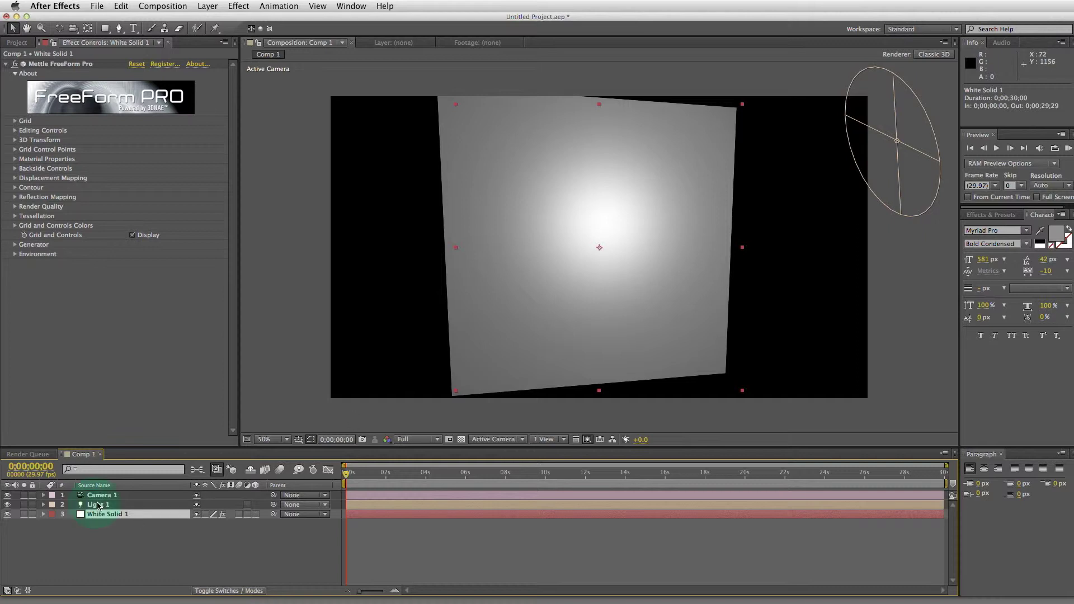
pyautogui.click(98, 505)
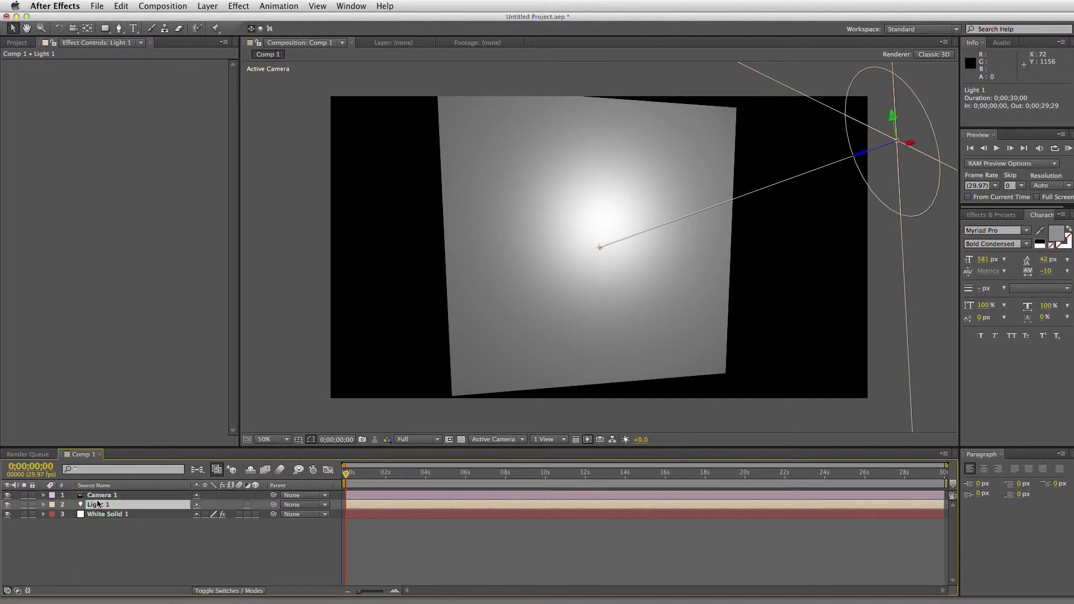
# Step: Set Light 1's cone angle to 97° and its colour to pale pink
pyautogui.doubleClick(98, 506)
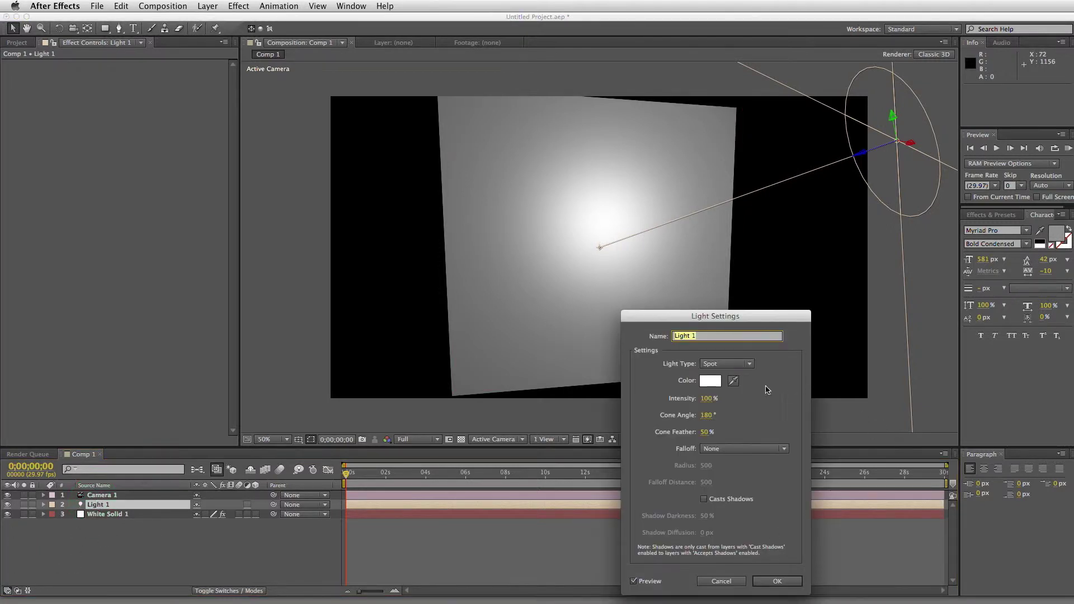
pyautogui.moveTo(706, 415); pyautogui.dragTo(673, 431)
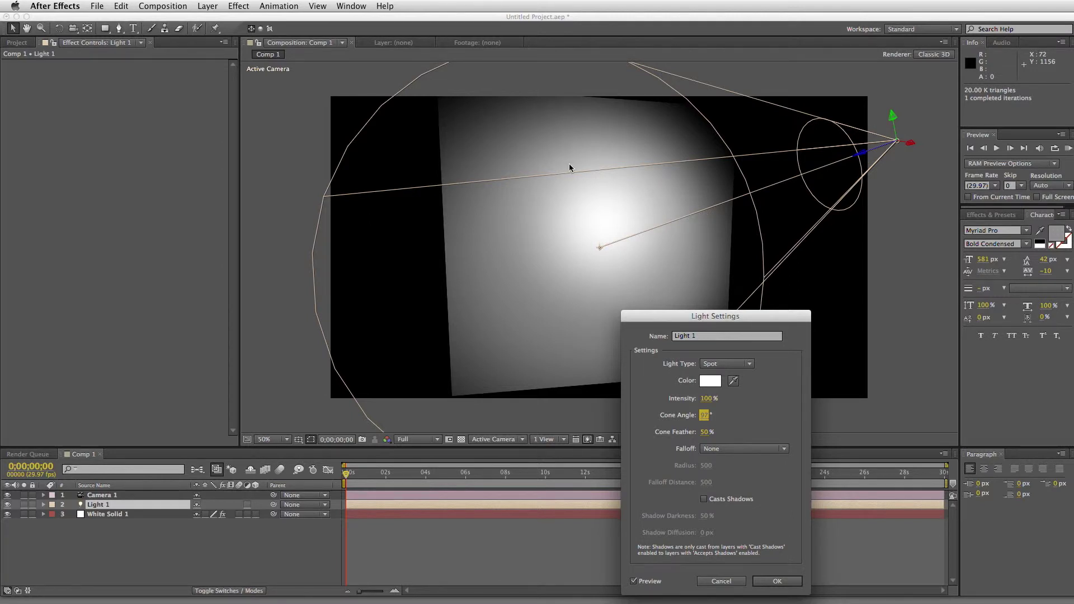
pyautogui.click(712, 381)
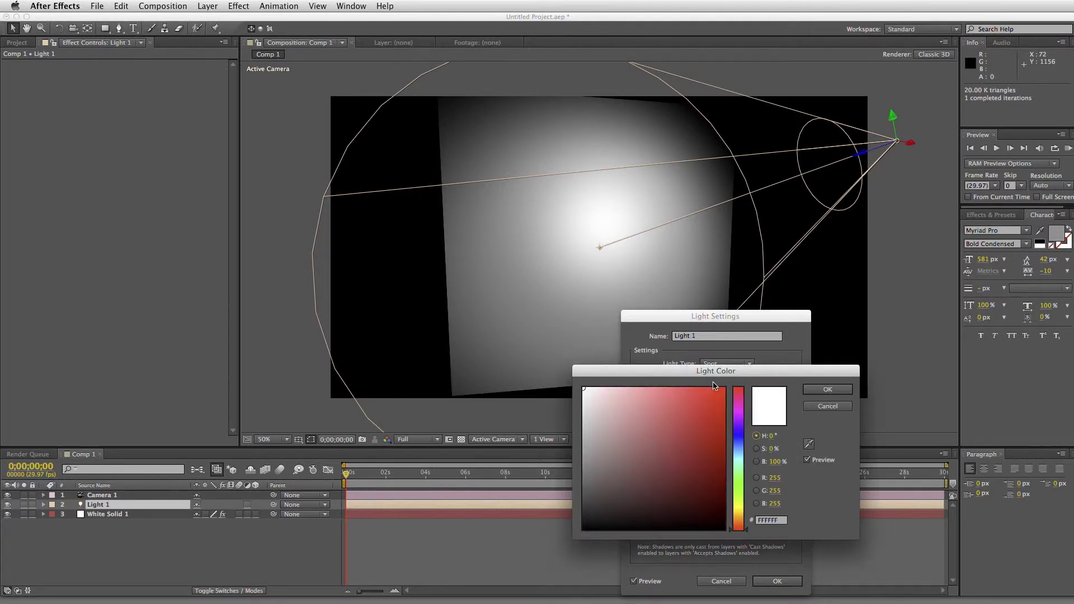
pyautogui.click(642, 389)
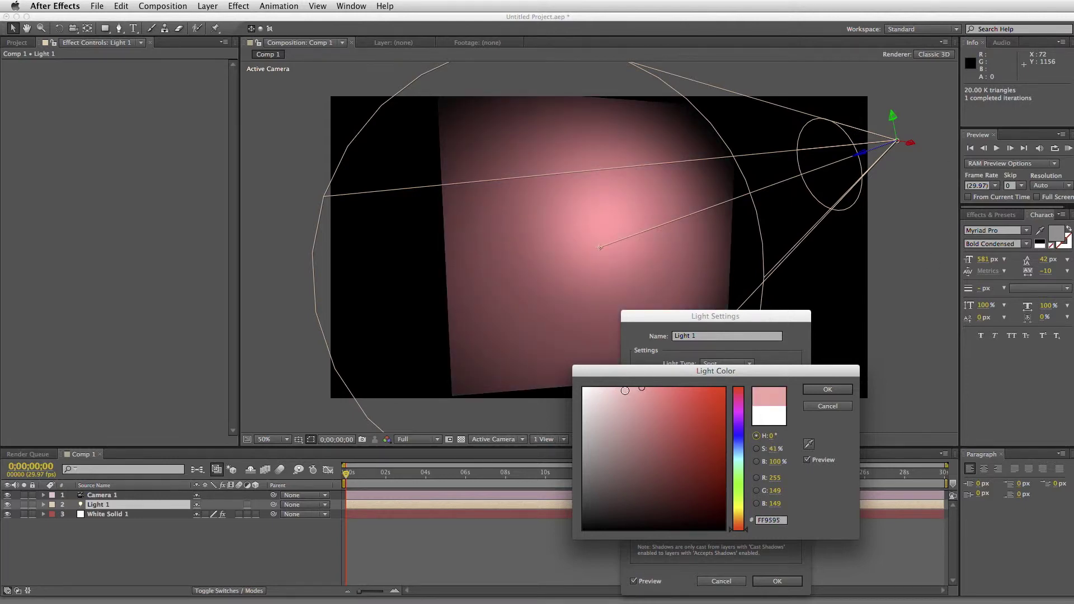
pyautogui.click(622, 386)
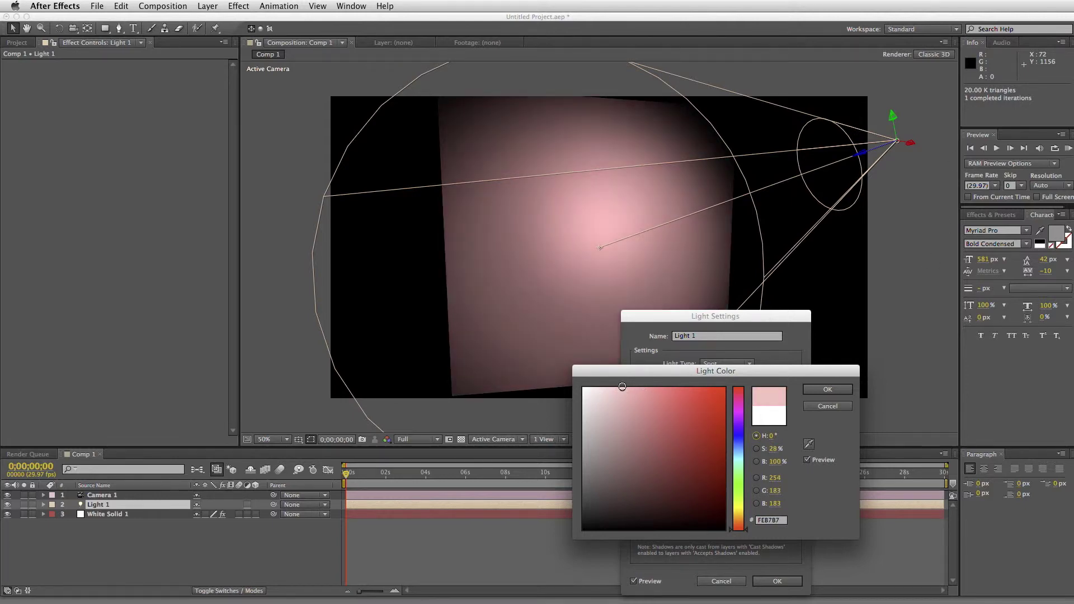
pyautogui.click(827, 391)
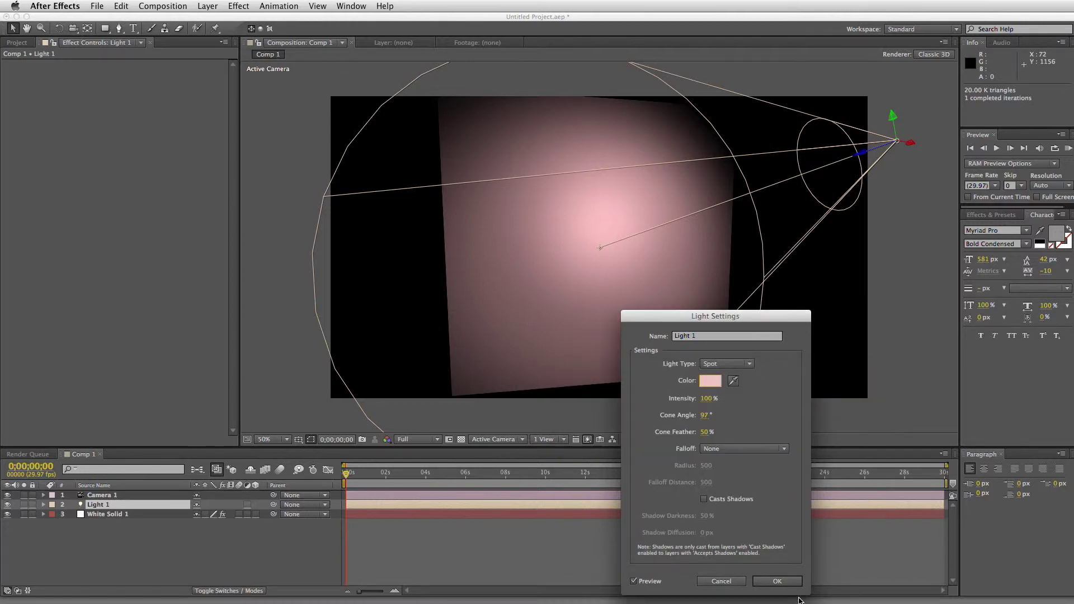
pyautogui.click(777, 582)
pyautogui.click(651, 276)
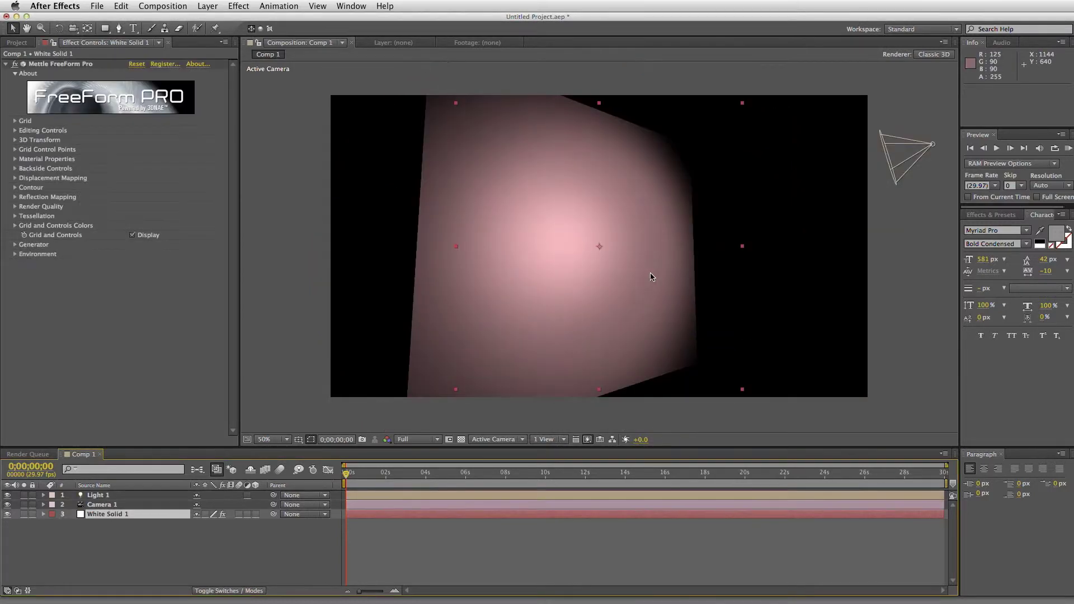
pyautogui.click(497, 440)
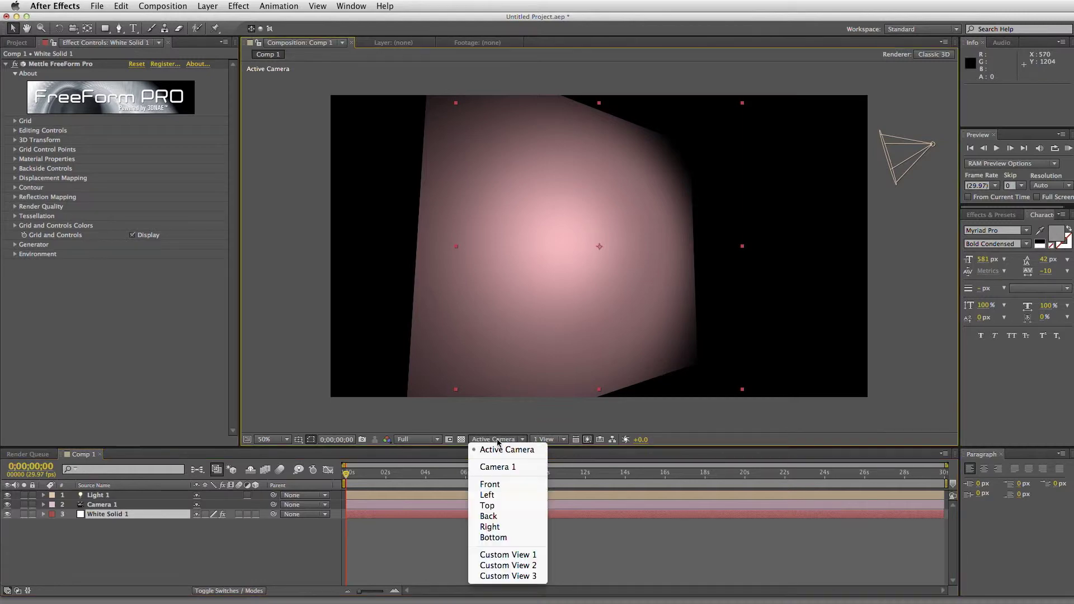
# Step: Switch the 3D view to Top at 50% zoom
pyautogui.click(491, 505)
pyautogui.press(',')
pyautogui.press(',')
pyautogui.press(',')
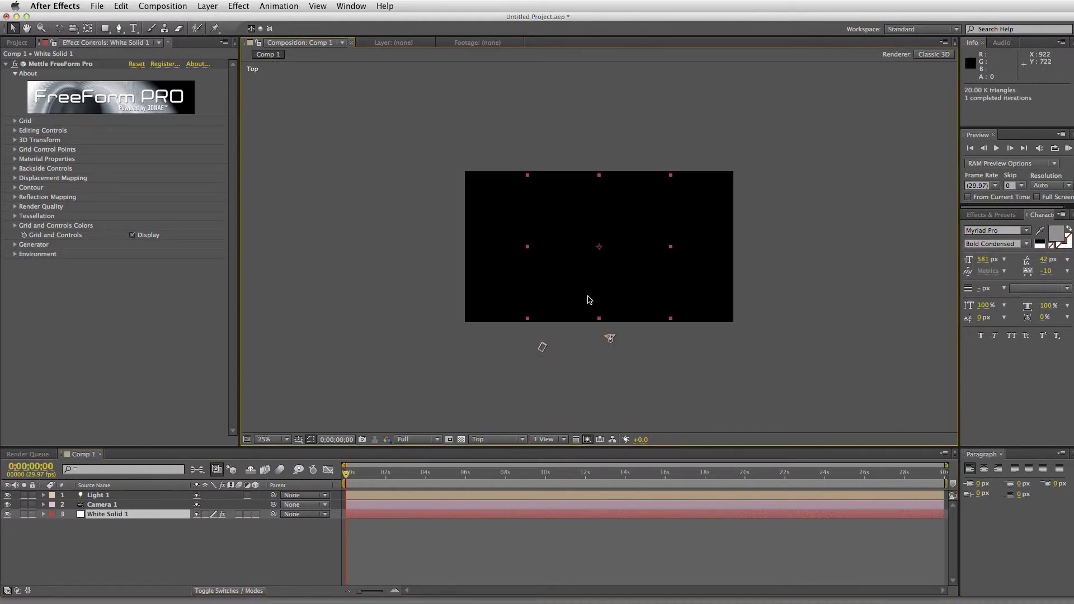
pyautogui.press('.')
pyautogui.press('.')
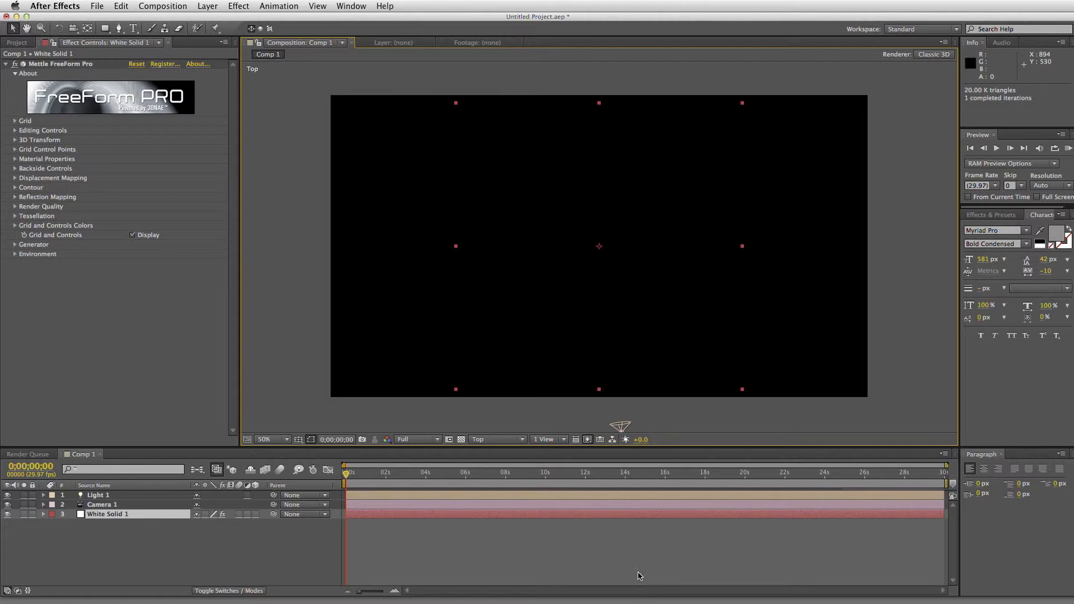
# Step: Duplicate Light 1 as Light 2 and move it to the far side, at 914.0, 460.0, 547.3
pyautogui.click(621, 428)
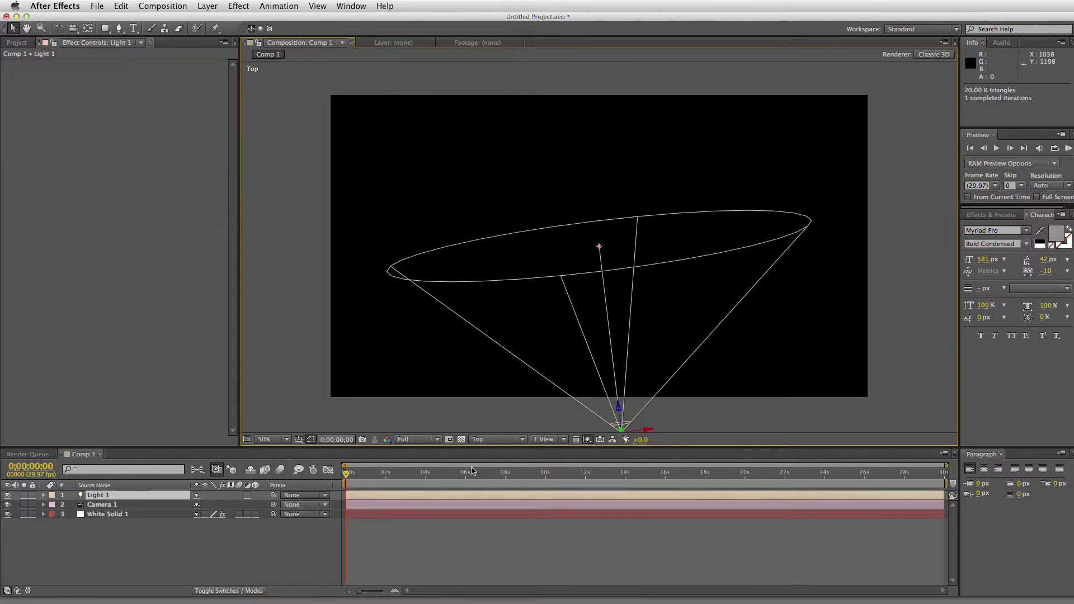
pyautogui.click(93, 498)
pyautogui.press('super+d')
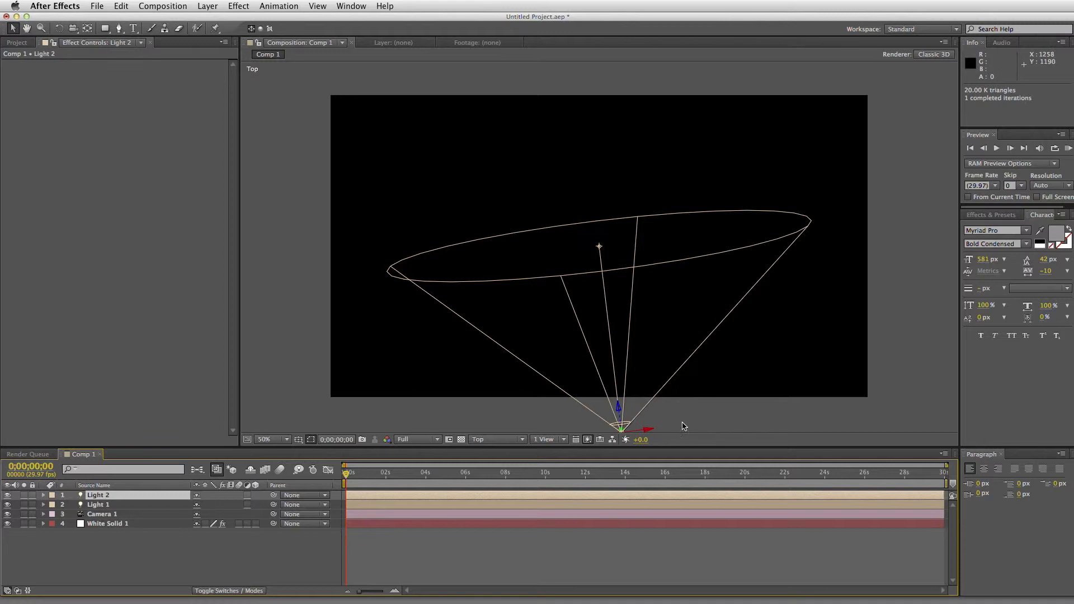
pyautogui.press('h')
pyautogui.moveTo(679, 408); pyautogui.dragTo(681, 383)
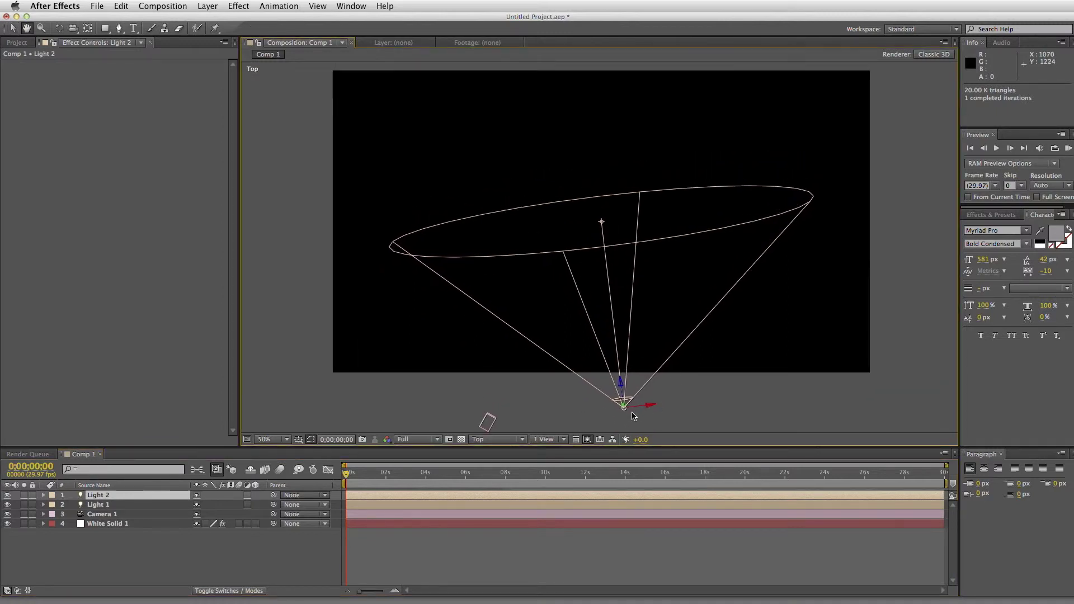
pyautogui.press('v')
pyautogui.moveTo(623, 407); pyautogui.dragTo(590, 98)
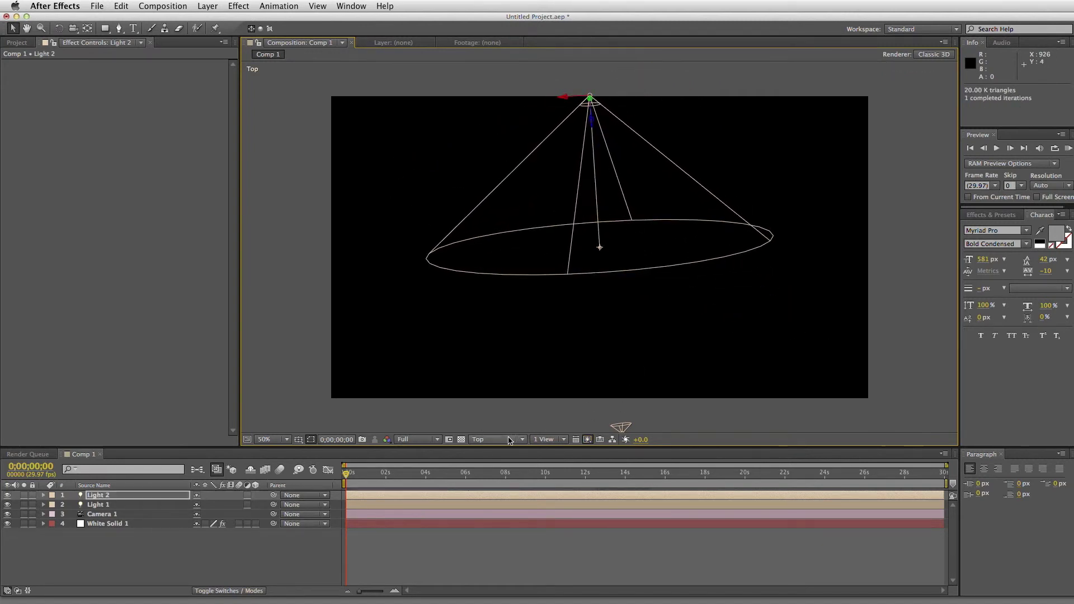
# Step: Check the scene from the Right view, then return to the Active Camera view
pyautogui.click(489, 441)
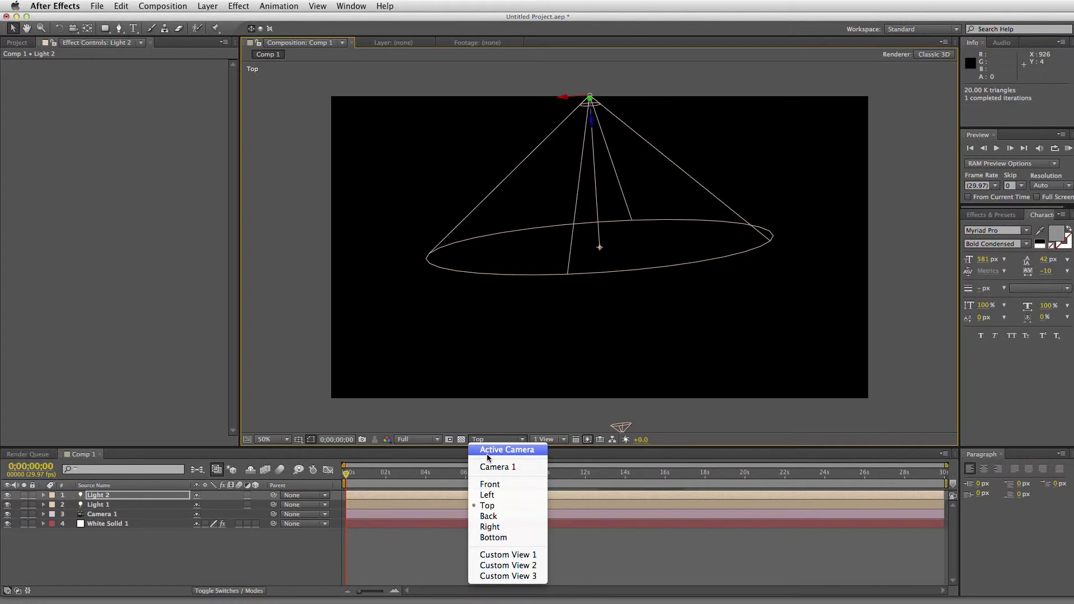
pyautogui.click(488, 452)
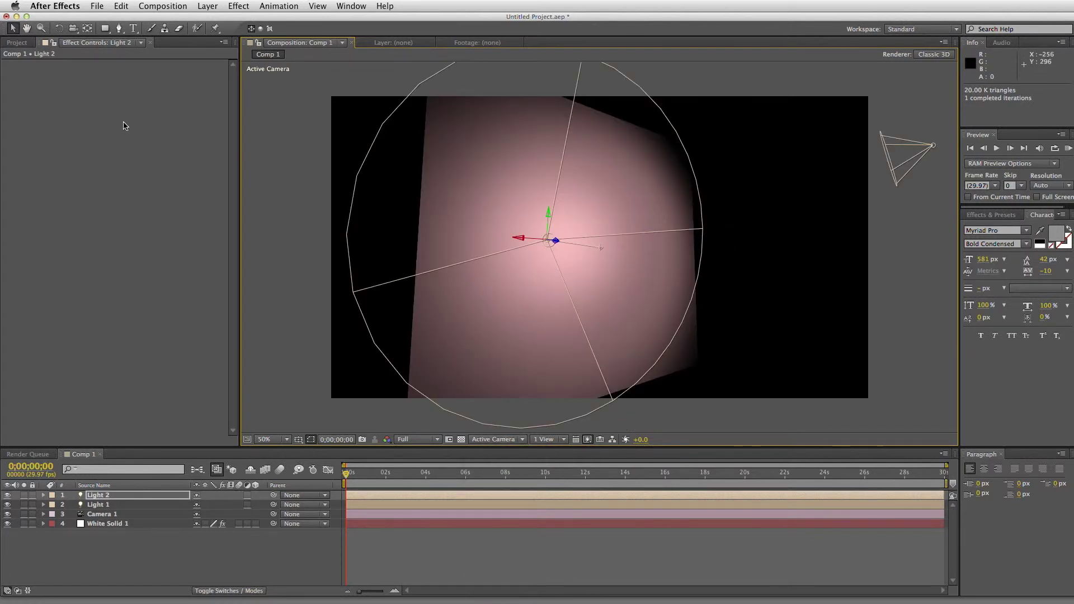
pyautogui.click(527, 439)
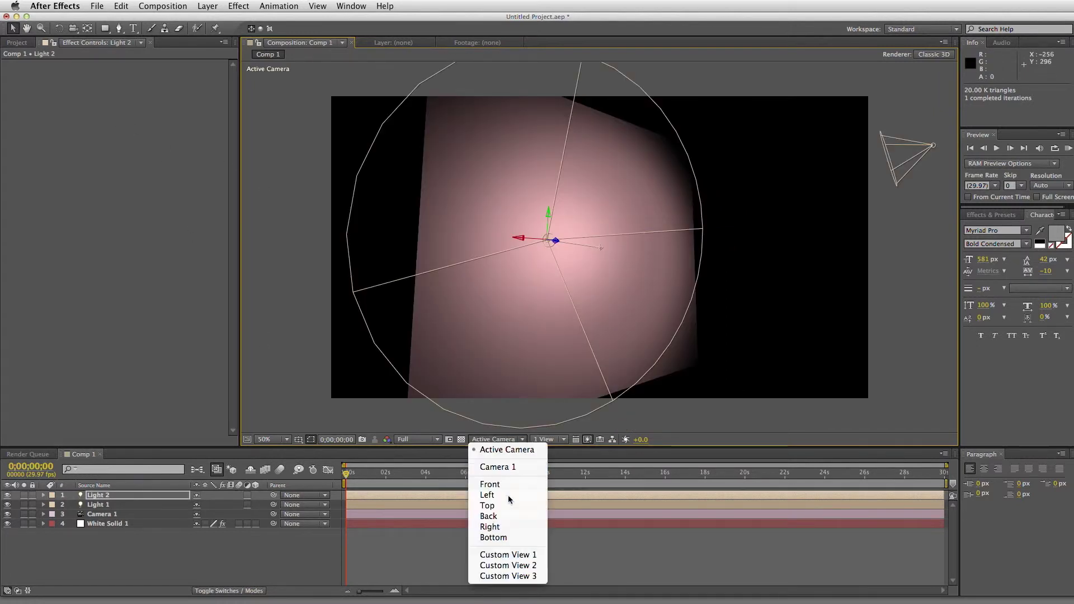
pyautogui.click(512, 528)
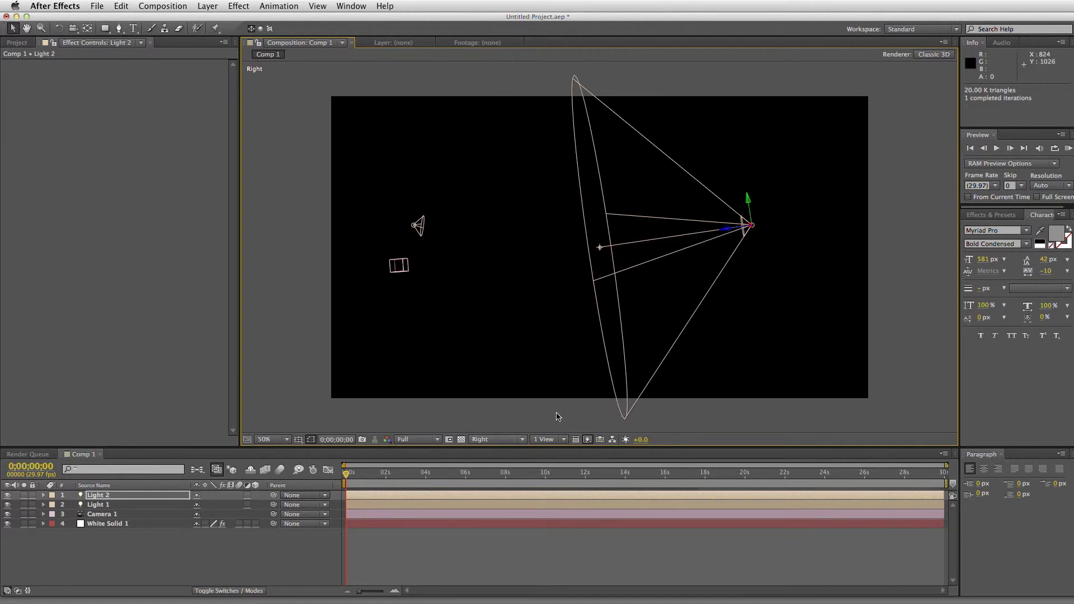
pyautogui.click(497, 440)
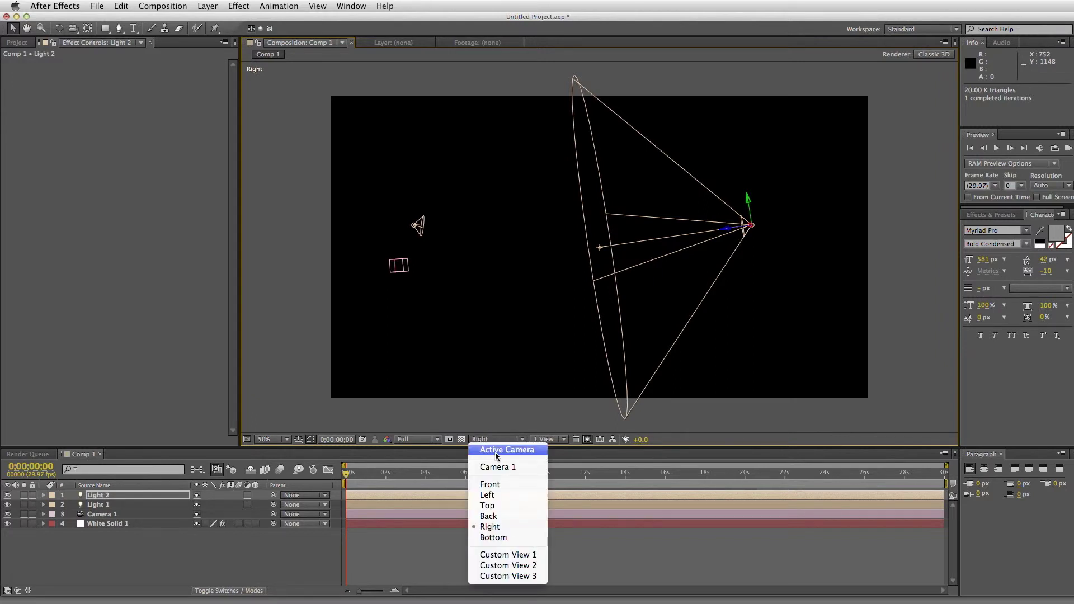
pyautogui.click(495, 451)
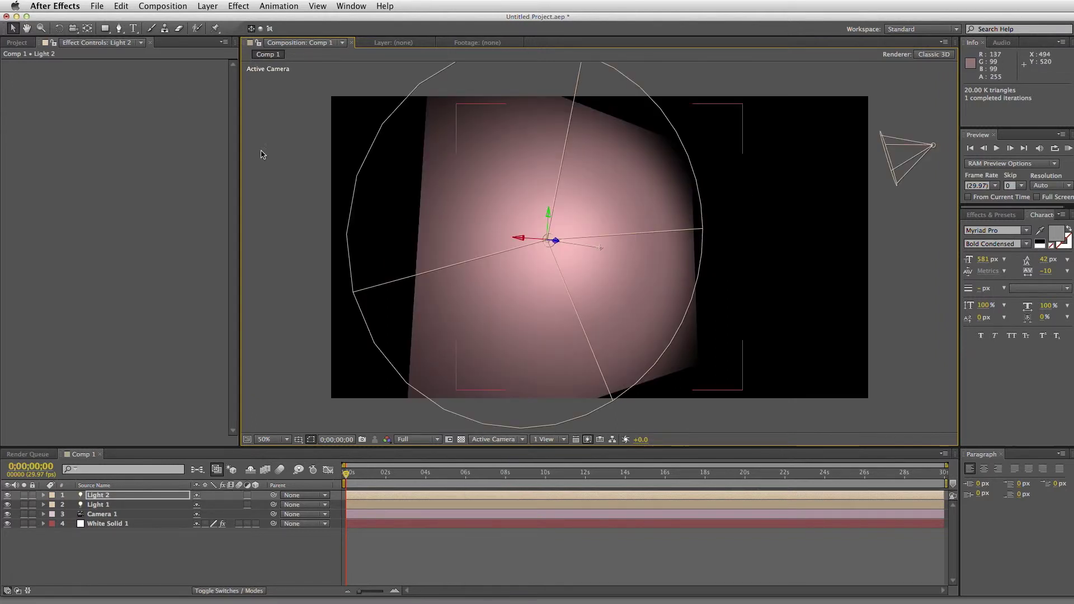
# Step: Orbit Camera 1 to 488.4, 859.0, -562.0 and select White Solid 1
pyautogui.press('c')
pyautogui.moveTo(511, 215); pyautogui.dragTo(520, 192)
pyautogui.click(300, 539)
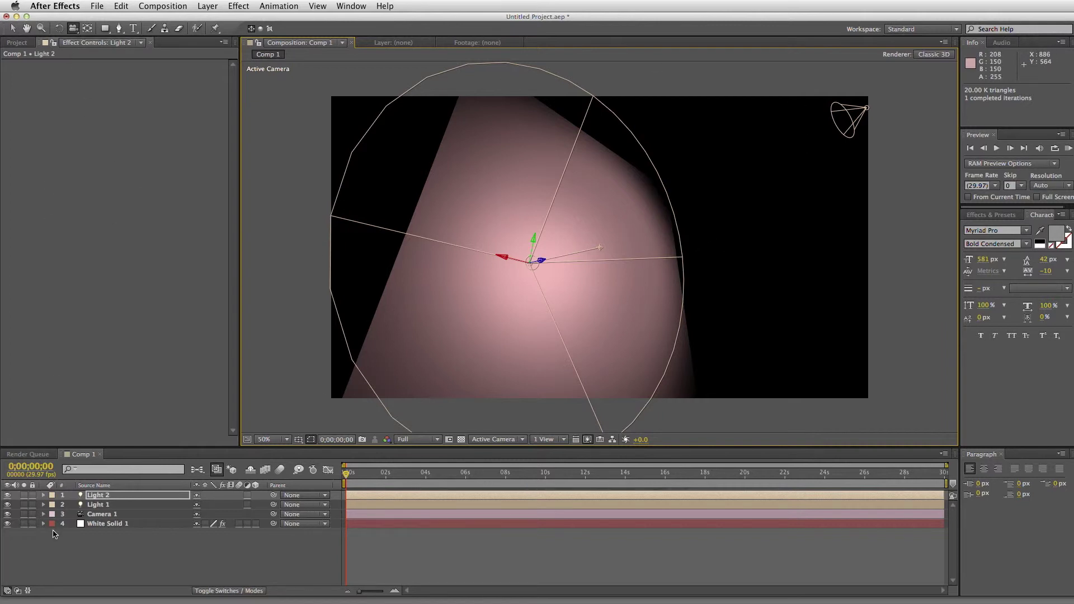
pyautogui.click(89, 526)
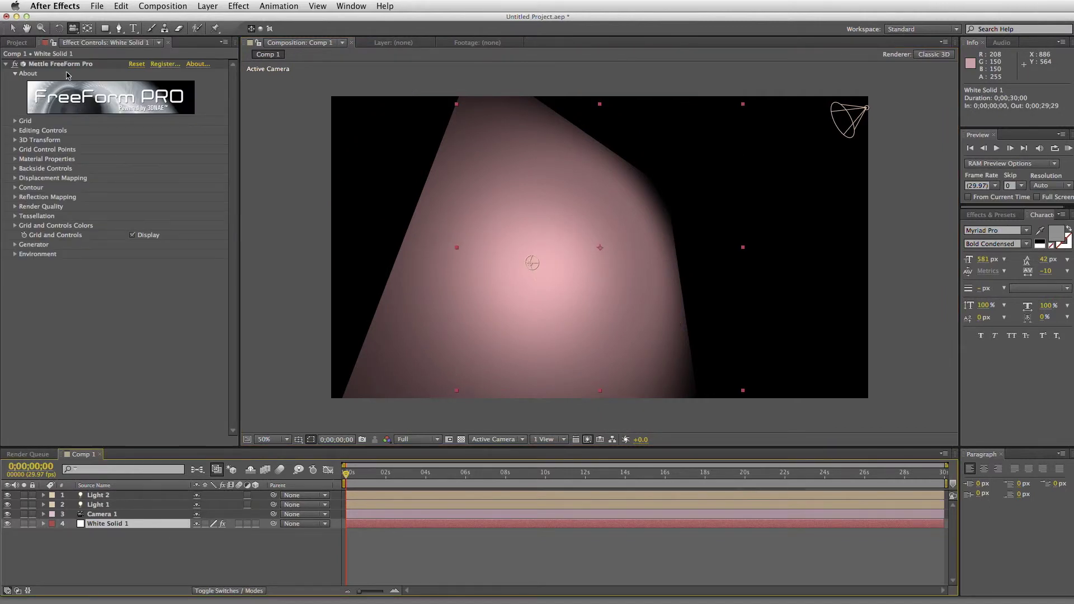
# Step: Drag the FreeForm Pro grid's centre control point down-left to bulge the solid
pyautogui.click(66, 66)
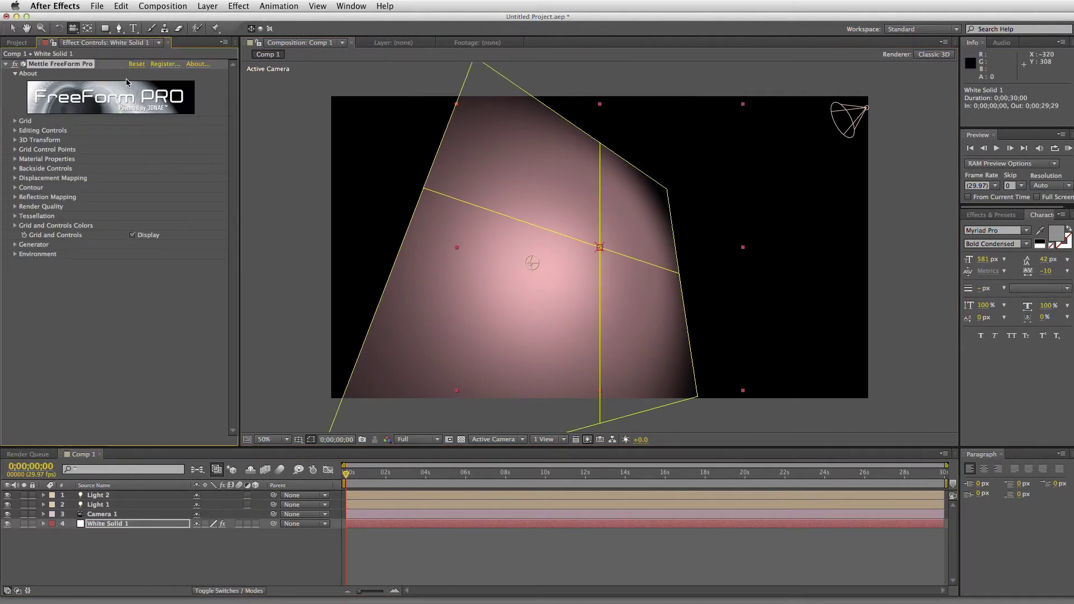
pyautogui.click(13, 29)
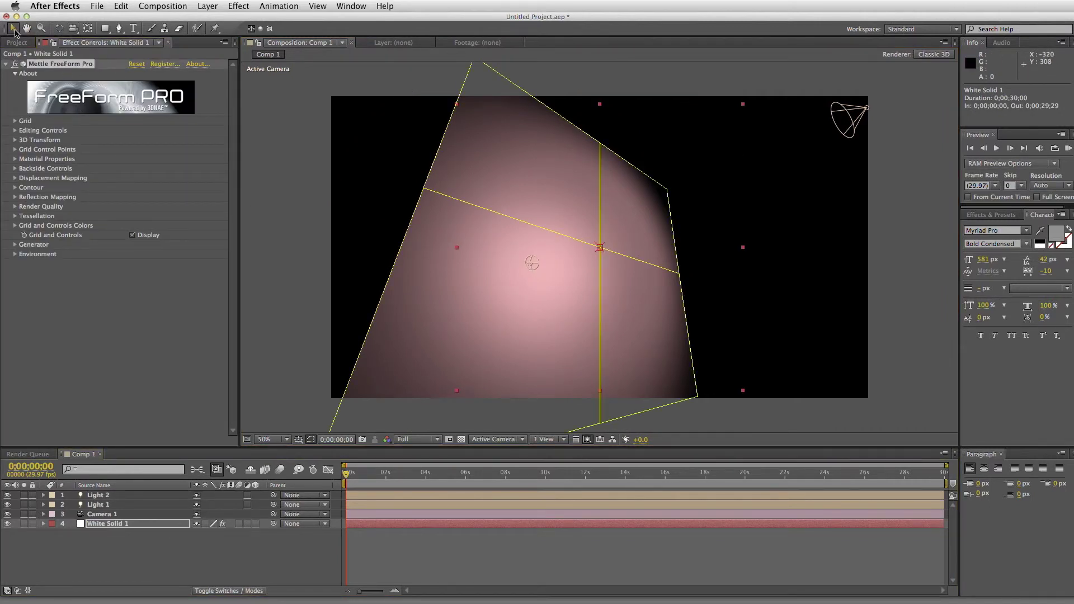
pyautogui.click(600, 248)
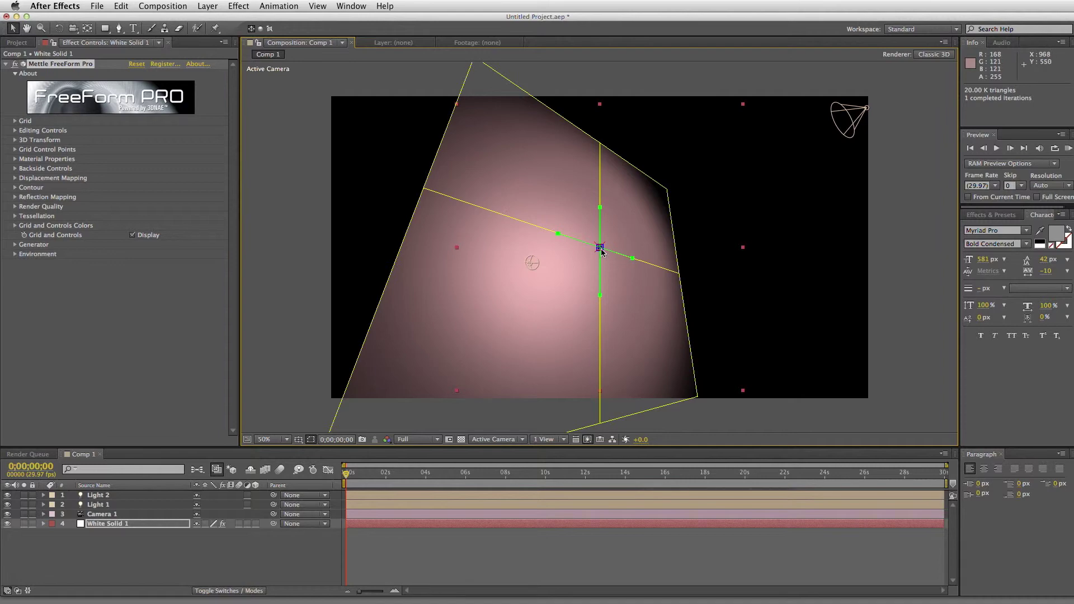
pyautogui.moveTo(601, 249); pyautogui.dragTo(464, 327)
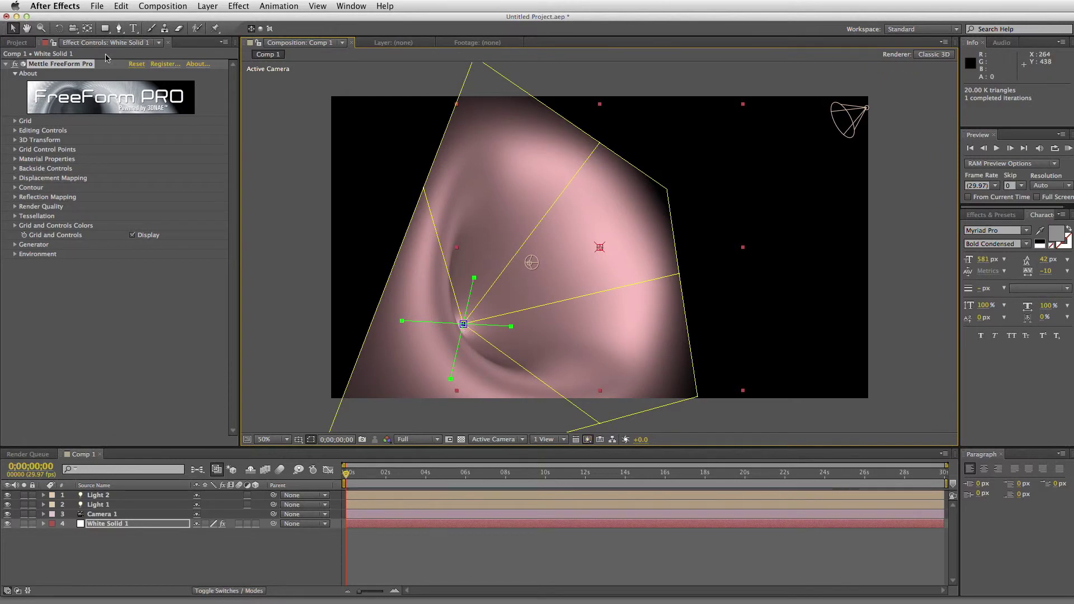
# Step: Orbit Camera 1 around the pink-lit deformed surface
pyautogui.click(73, 29)
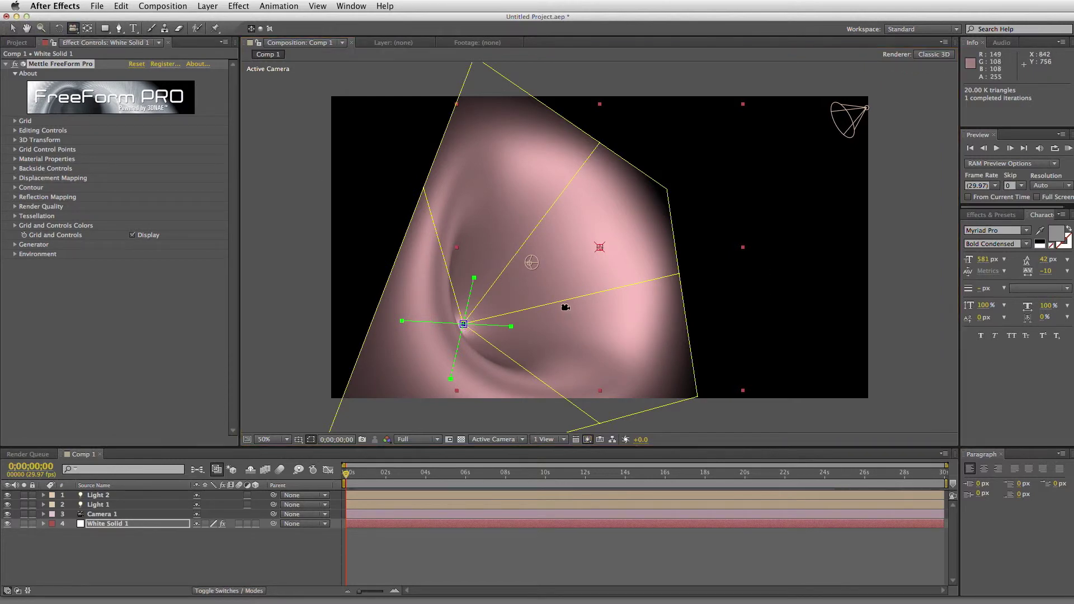
pyautogui.moveTo(565, 307); pyautogui.dragTo(565, 403)
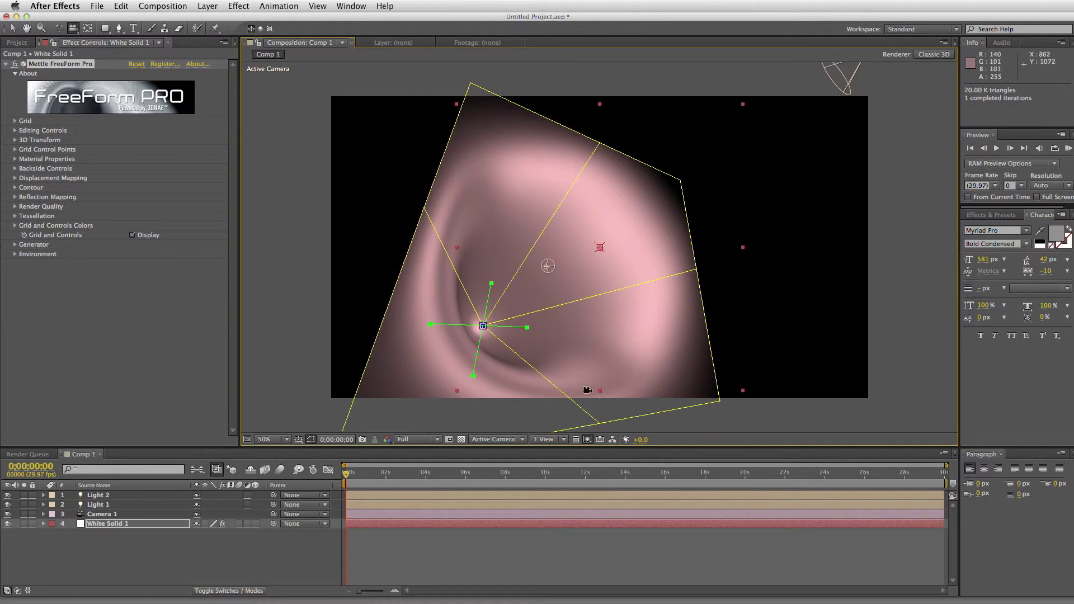
pyautogui.click(492, 440)
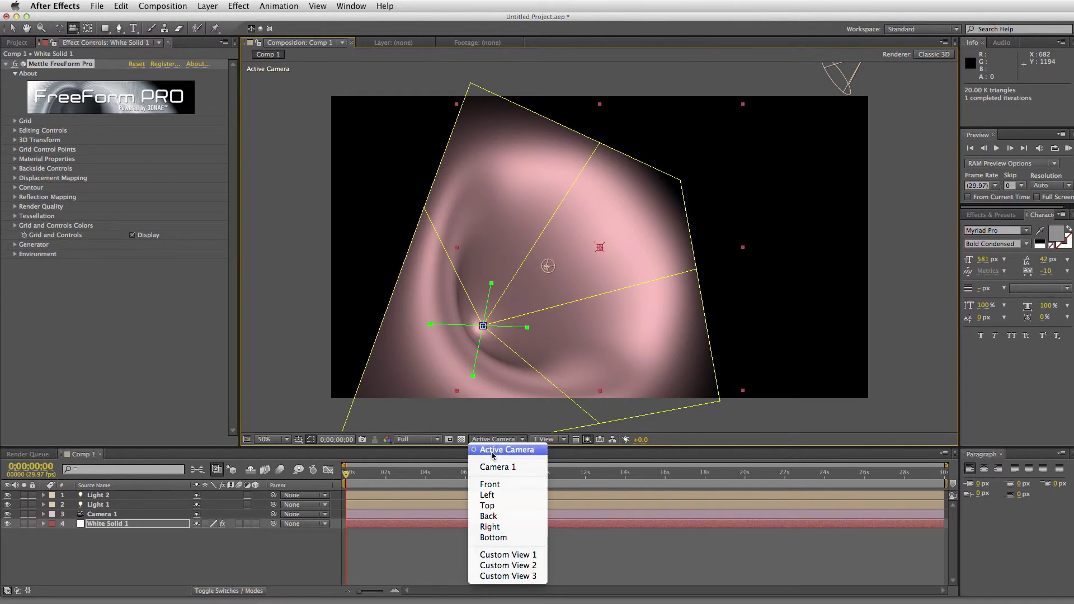
# Step: Switch the viewer layout to 2 Views – Horizontal
pyautogui.click(501, 528)
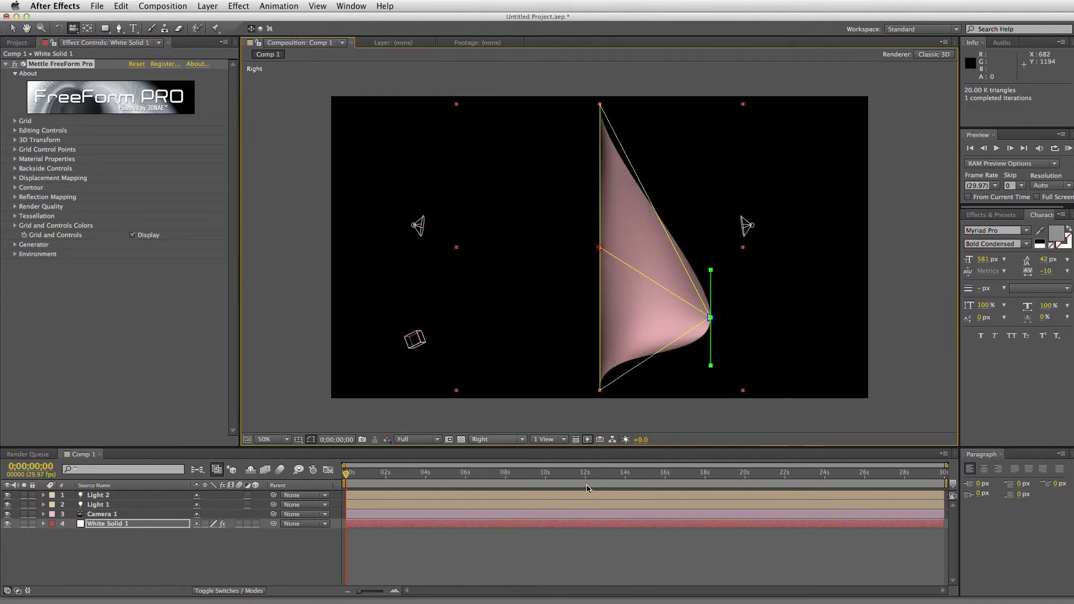
pyautogui.click(547, 440)
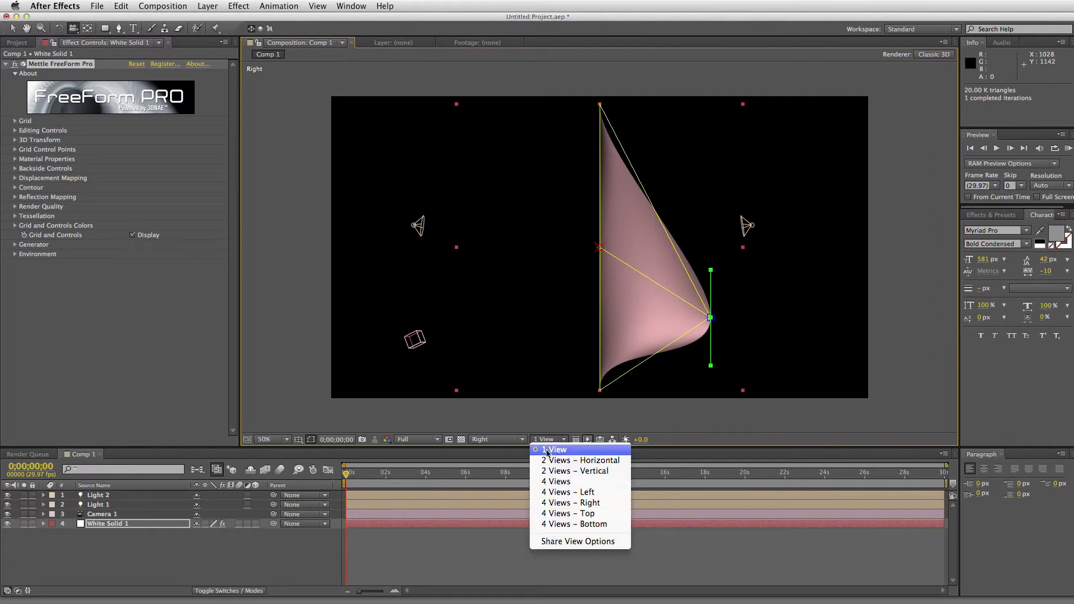
pyautogui.click(546, 461)
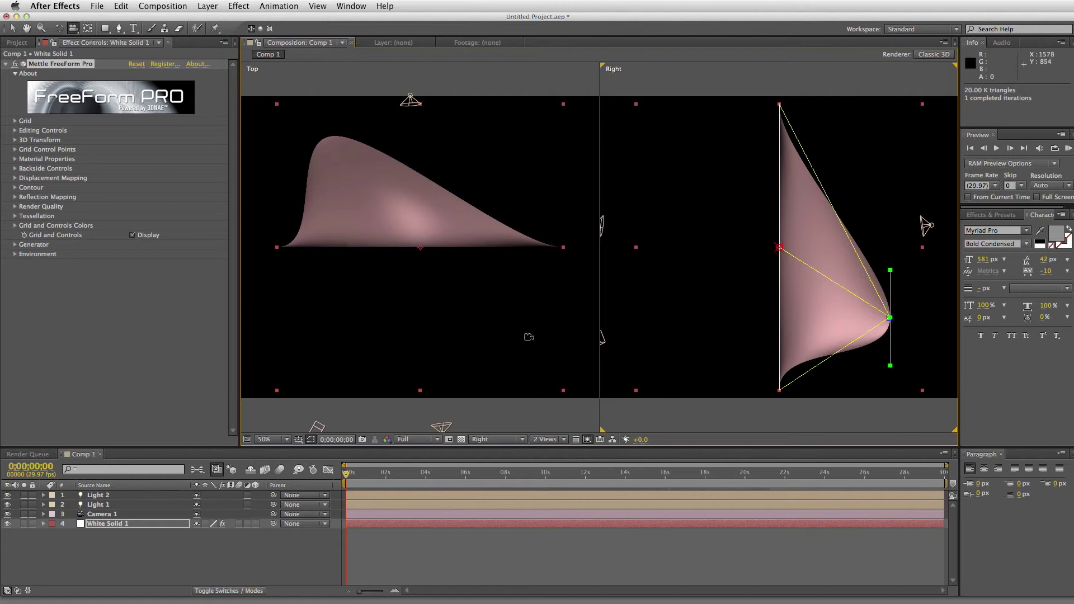
# Step: Set the left view to Active Camera
pyautogui.click(12, 27)
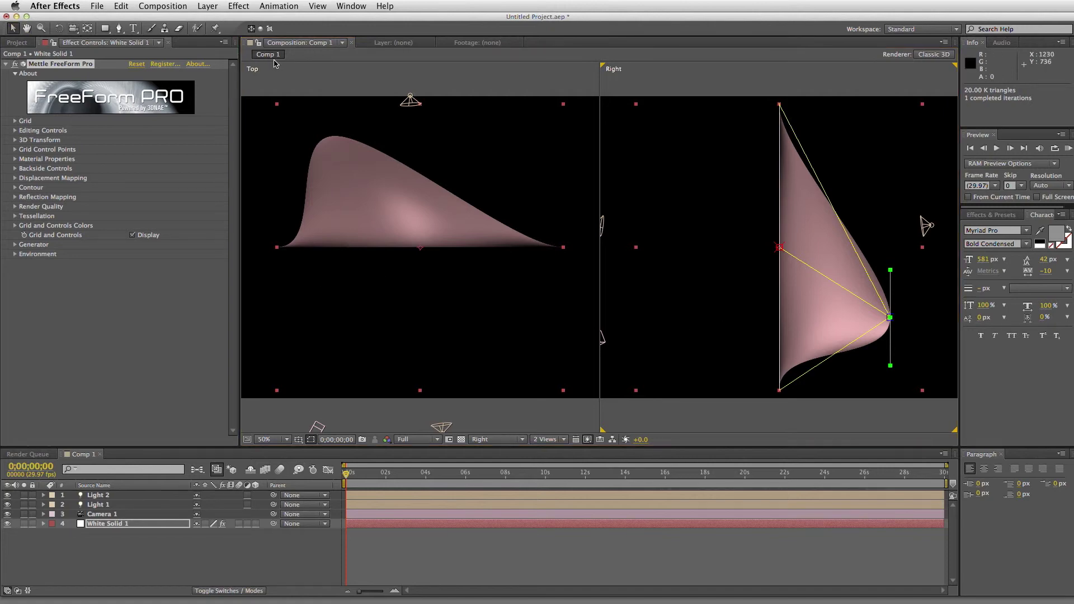
pyautogui.click(435, 389)
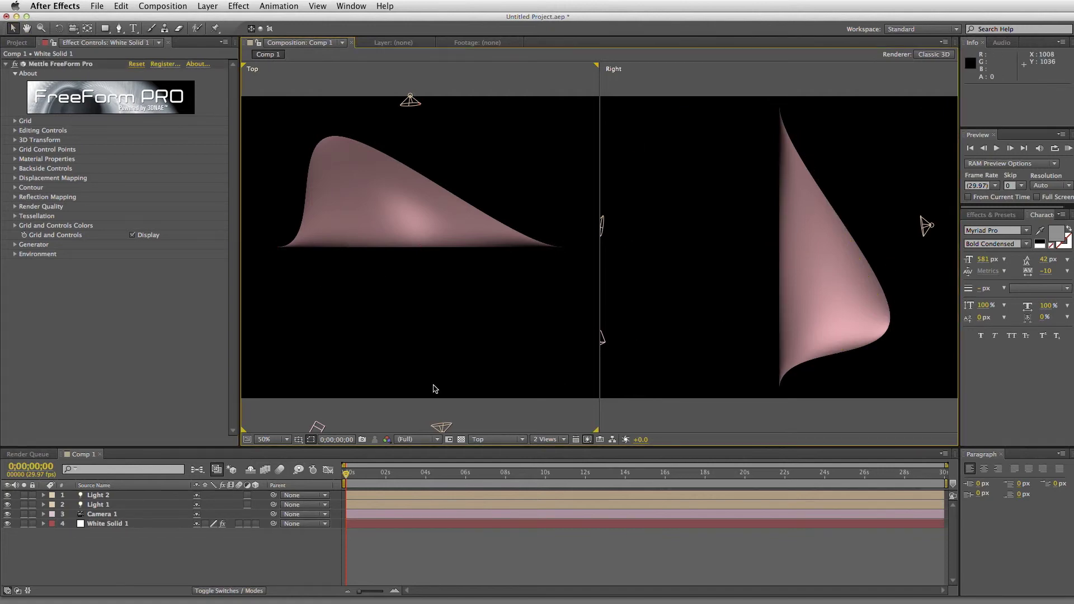
pyautogui.click(500, 440)
pyautogui.click(499, 449)
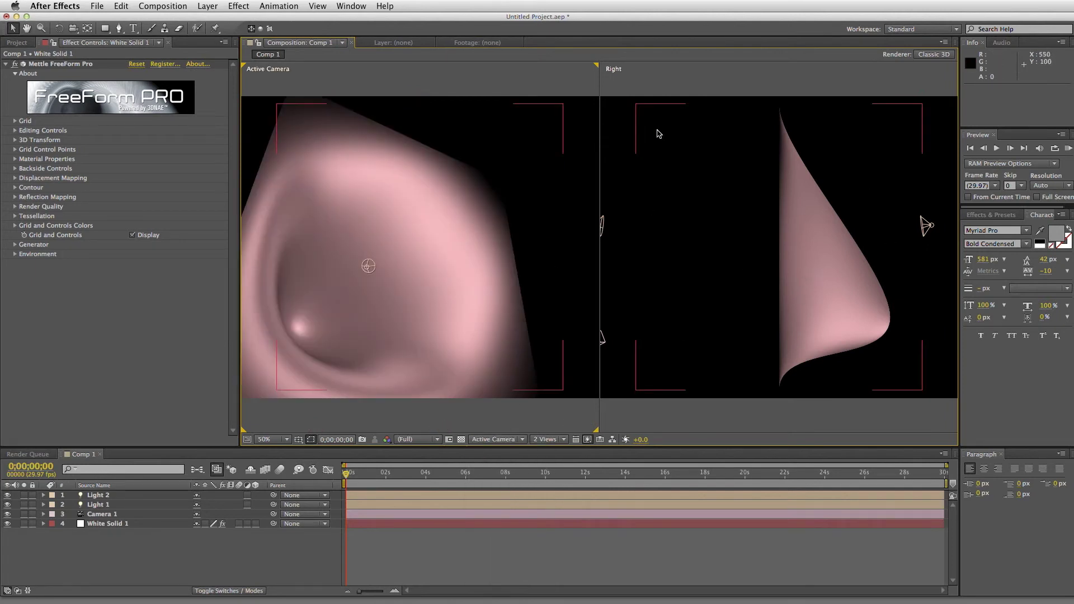
# Step: Set the right view to Top and show White Solid 1's FreeForm control points there
pyautogui.click(608, 420)
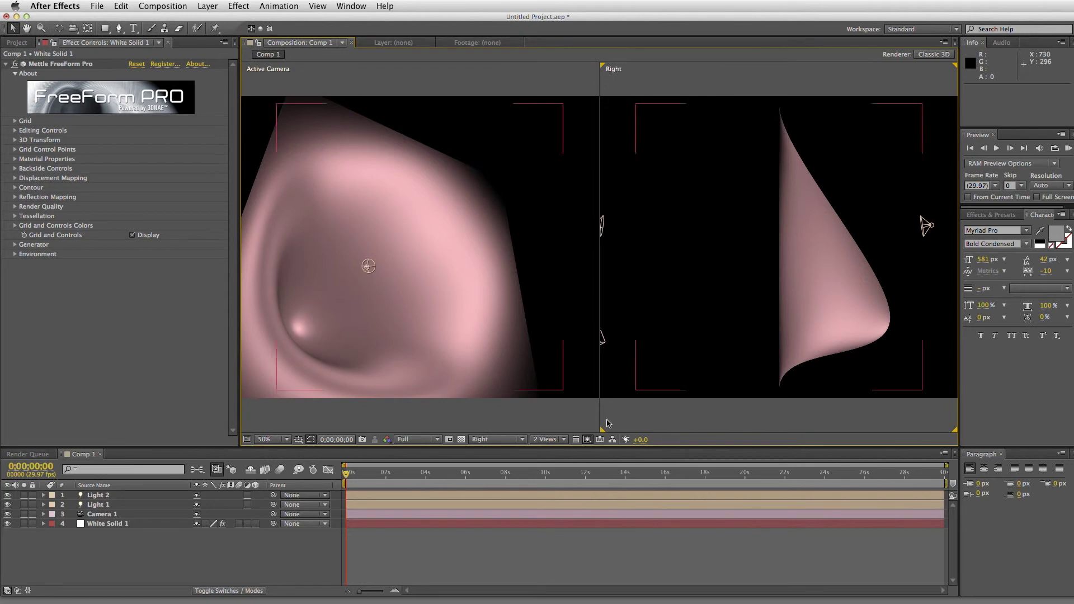
pyautogui.click(509, 439)
pyautogui.click(504, 505)
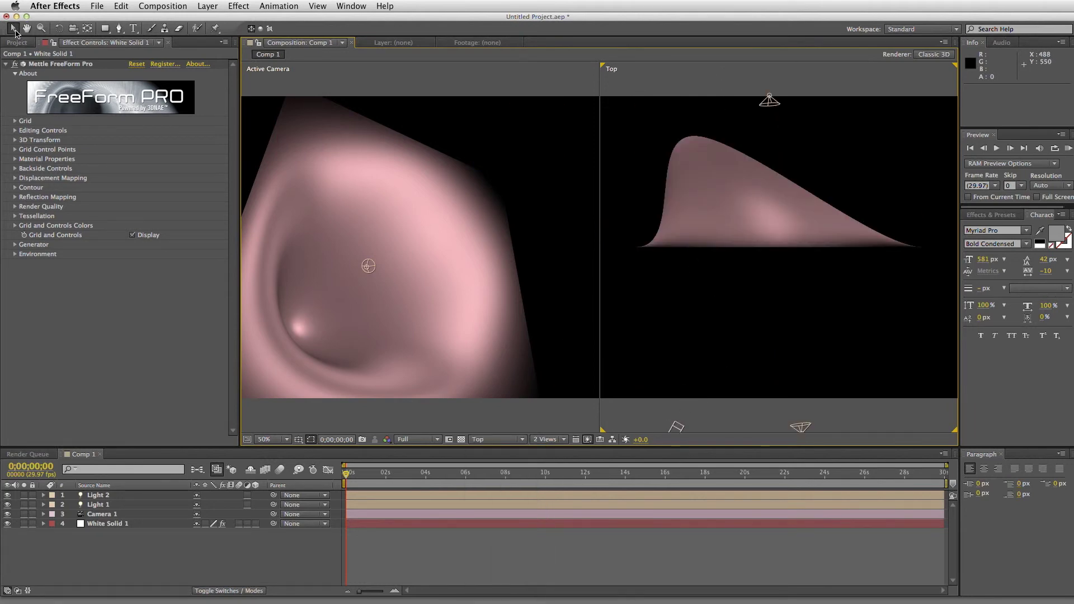
pyautogui.click(124, 524)
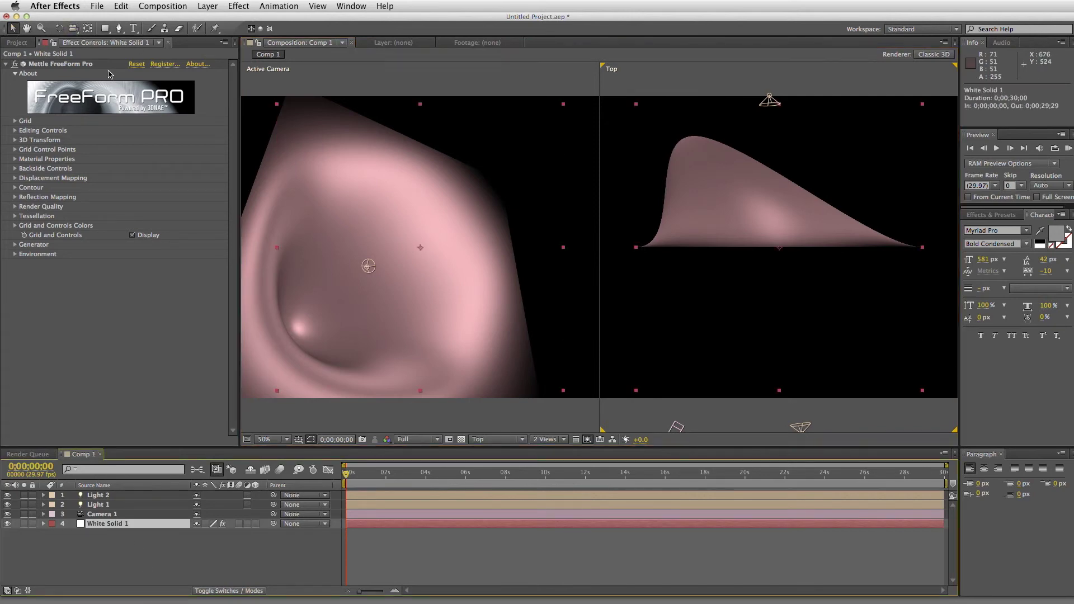
pyautogui.click(81, 65)
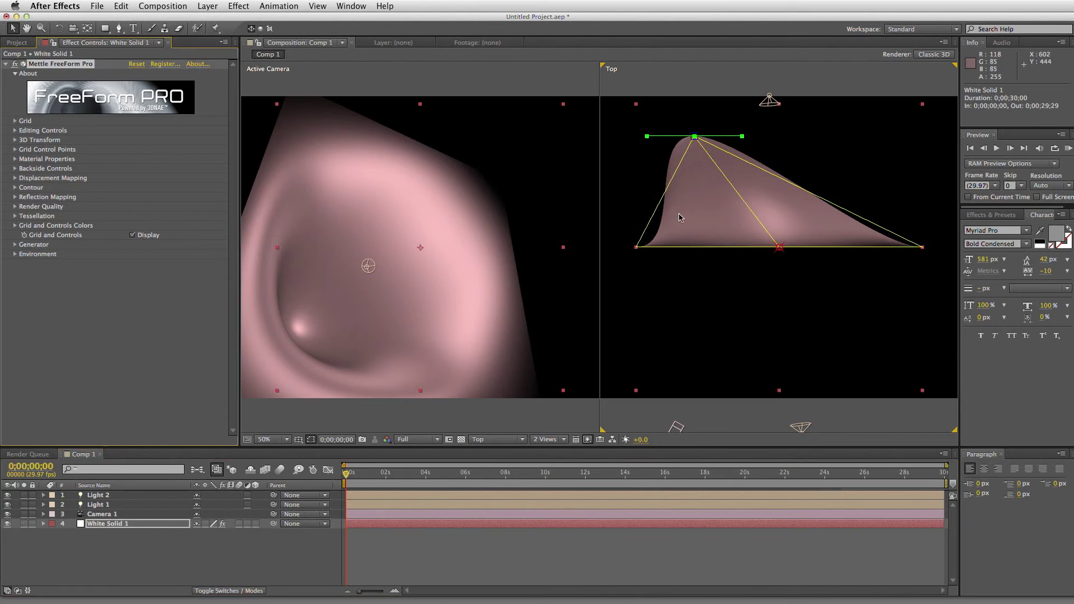
# Step: In the Top view, drag the peak control point and its tangent handles to recentre and round the dome
pyautogui.moveTo(694, 137); pyautogui.dragTo(707, 147)
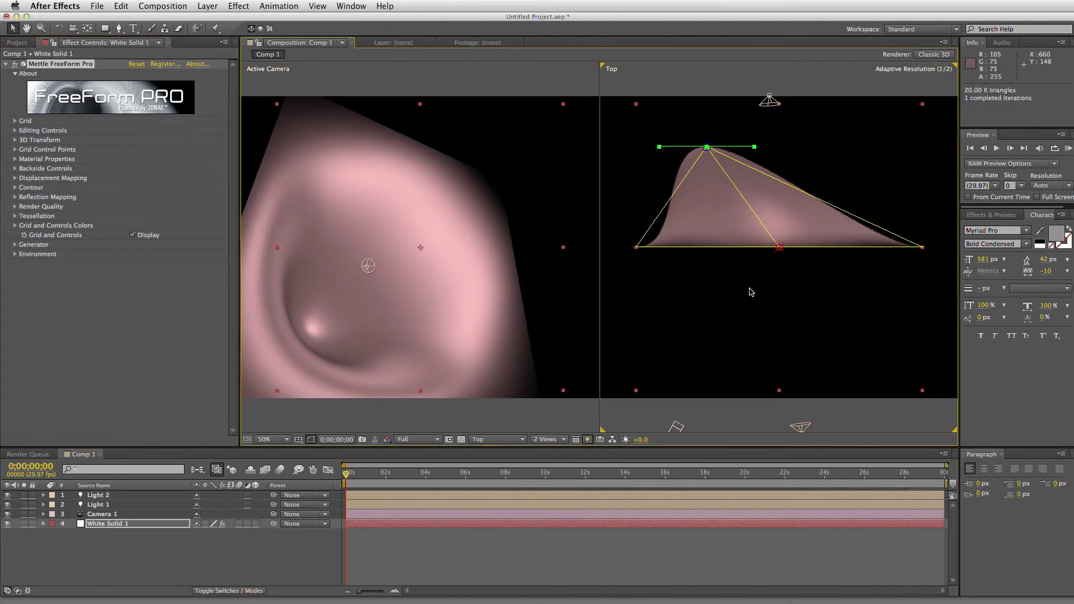
pyautogui.moveTo(750, 292); pyautogui.dragTo(744, 217)
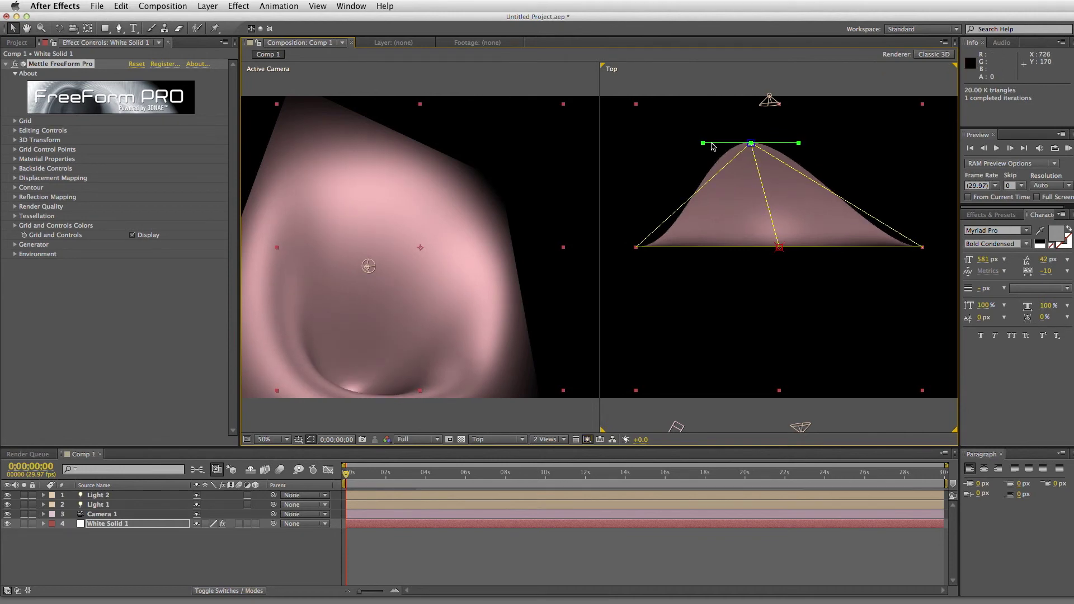
pyautogui.moveTo(704, 145); pyautogui.dragTo(744, 269)
pyautogui.moveTo(744, 140); pyautogui.dragTo(642, 181)
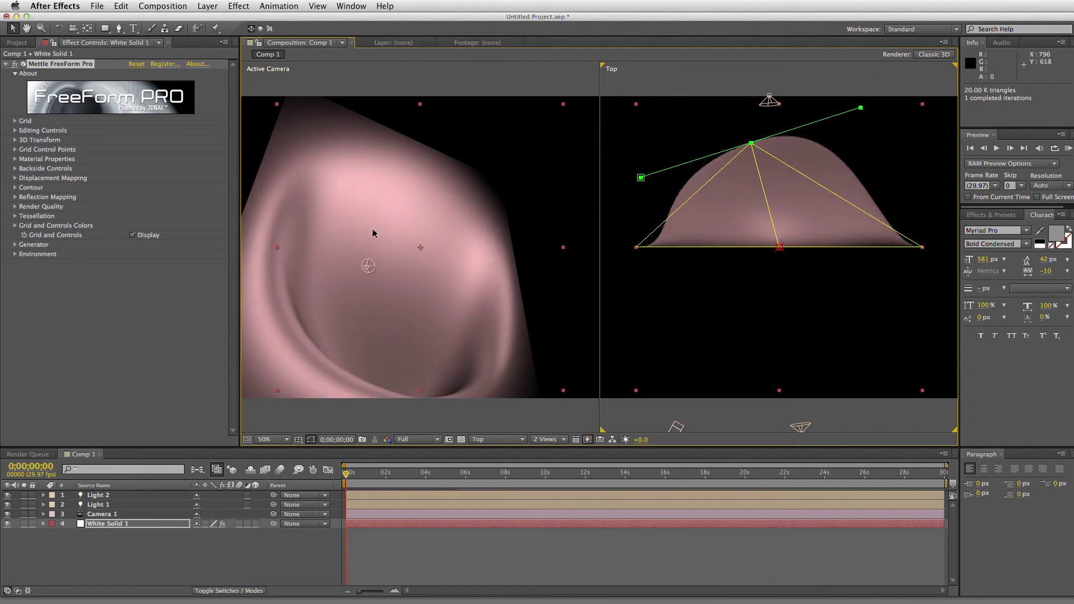